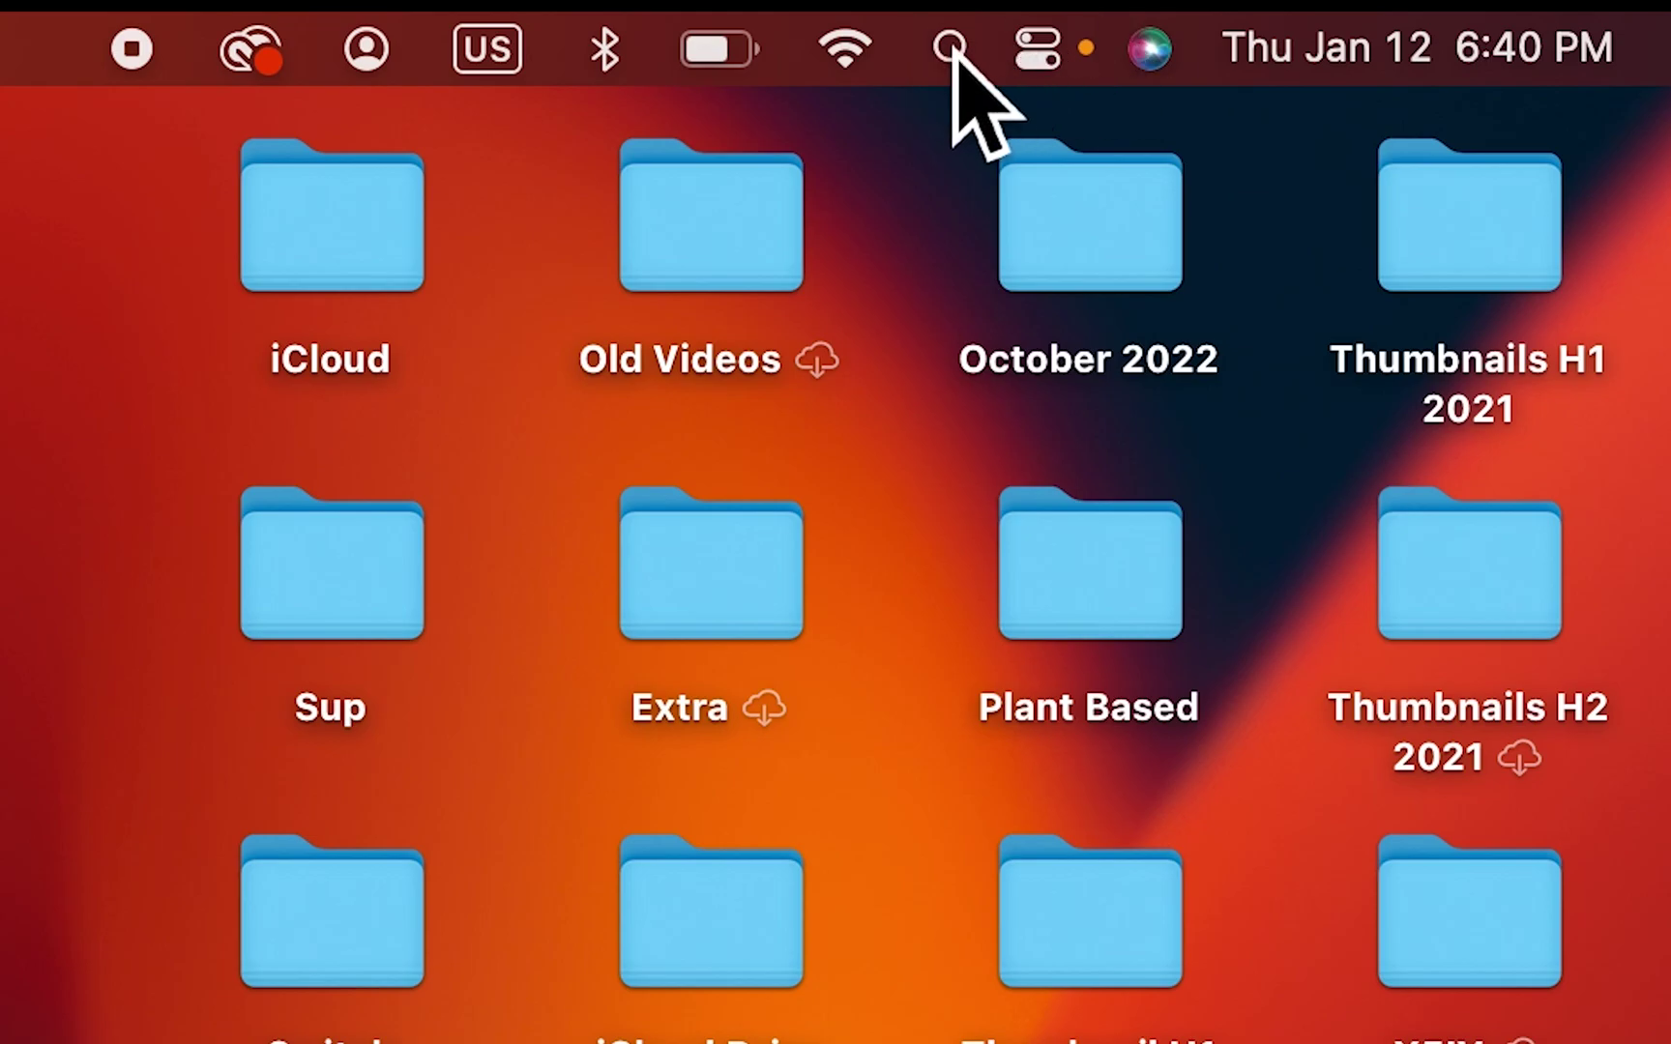
# Launch Launchpad from a Spotlight search for 'launchpad'
pyautogui.click(951, 50)
pyautogui.write('launchpad')
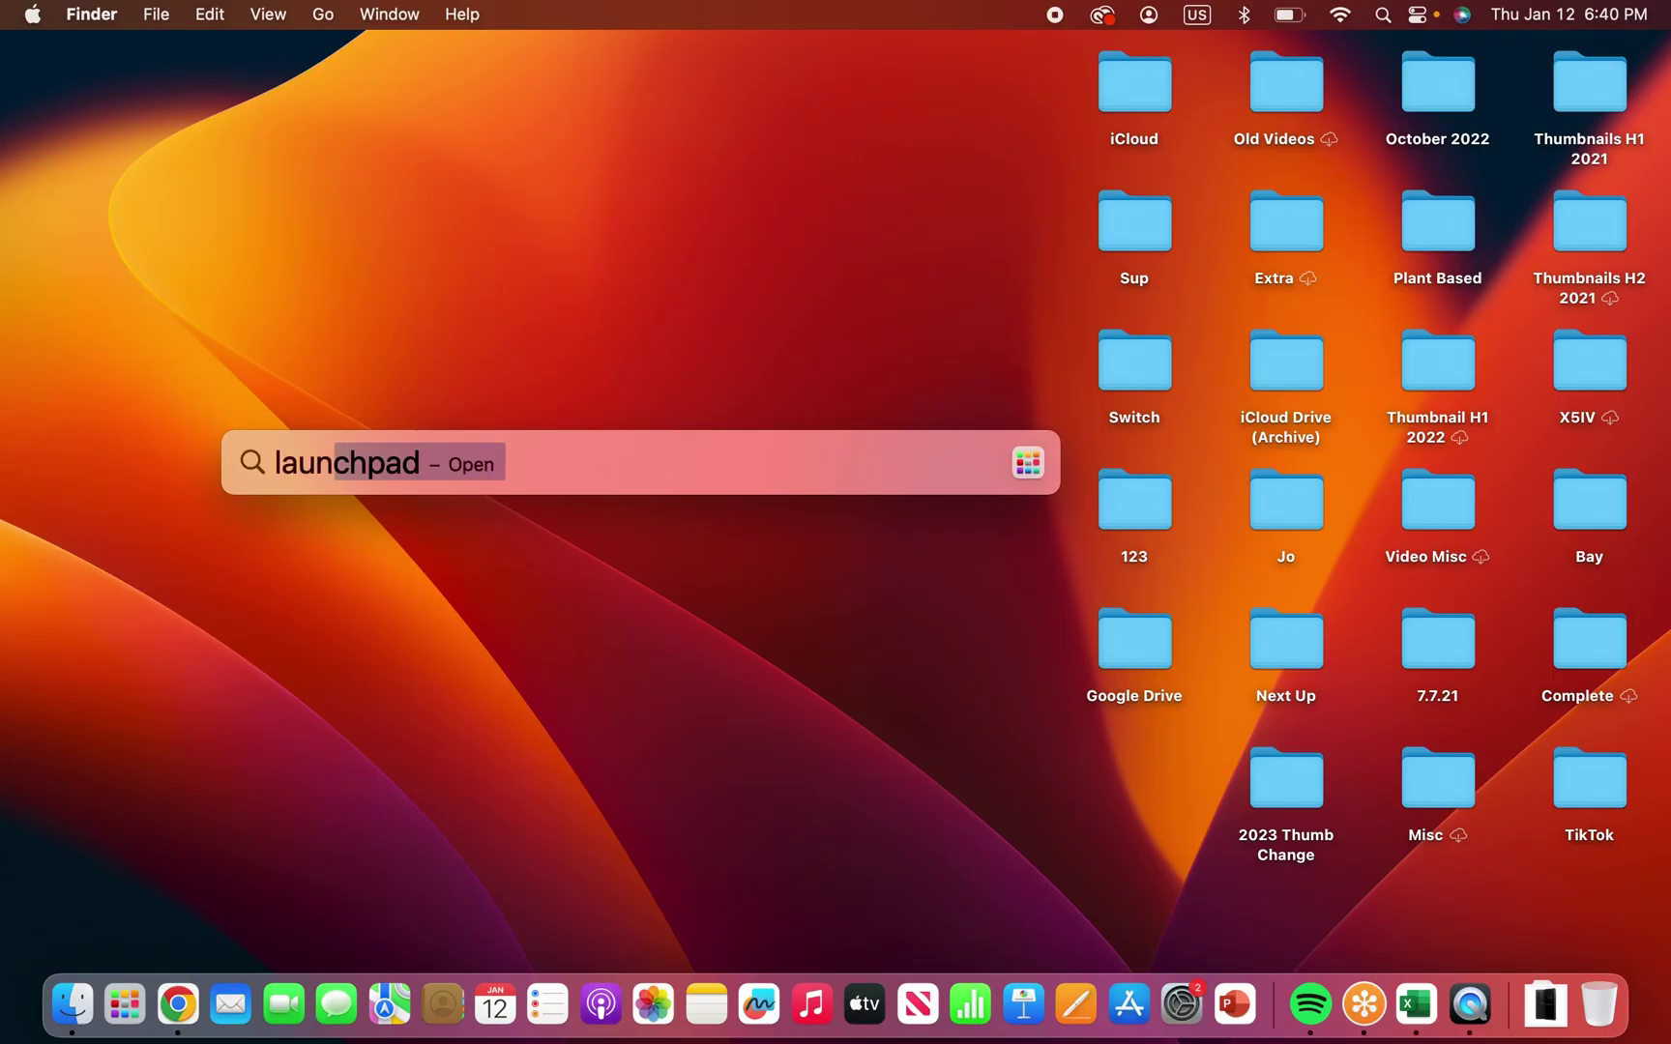
pyautogui.press('Return')
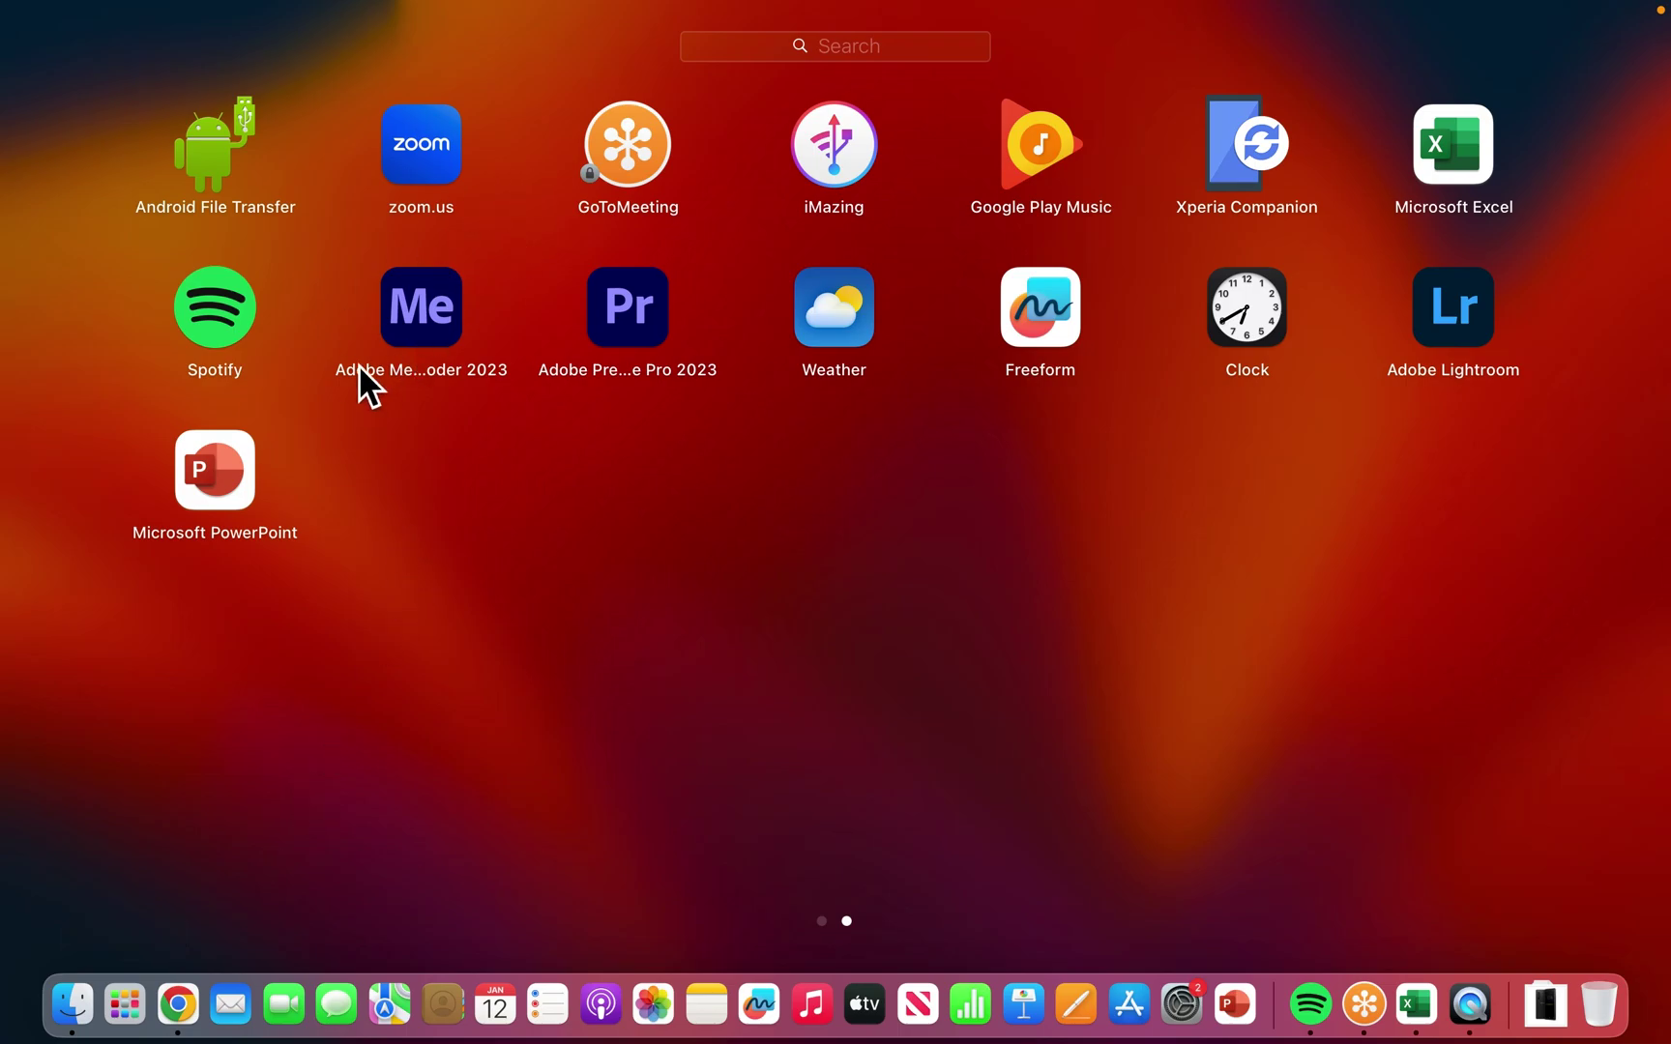
pyautogui.hscroll(-5, 565, 575)
pyautogui.hscroll(5, 564, 574)
# Put the icons in deletion mode, then delete Microsoft PowerPoint and confirm
pyautogui.press('alt')
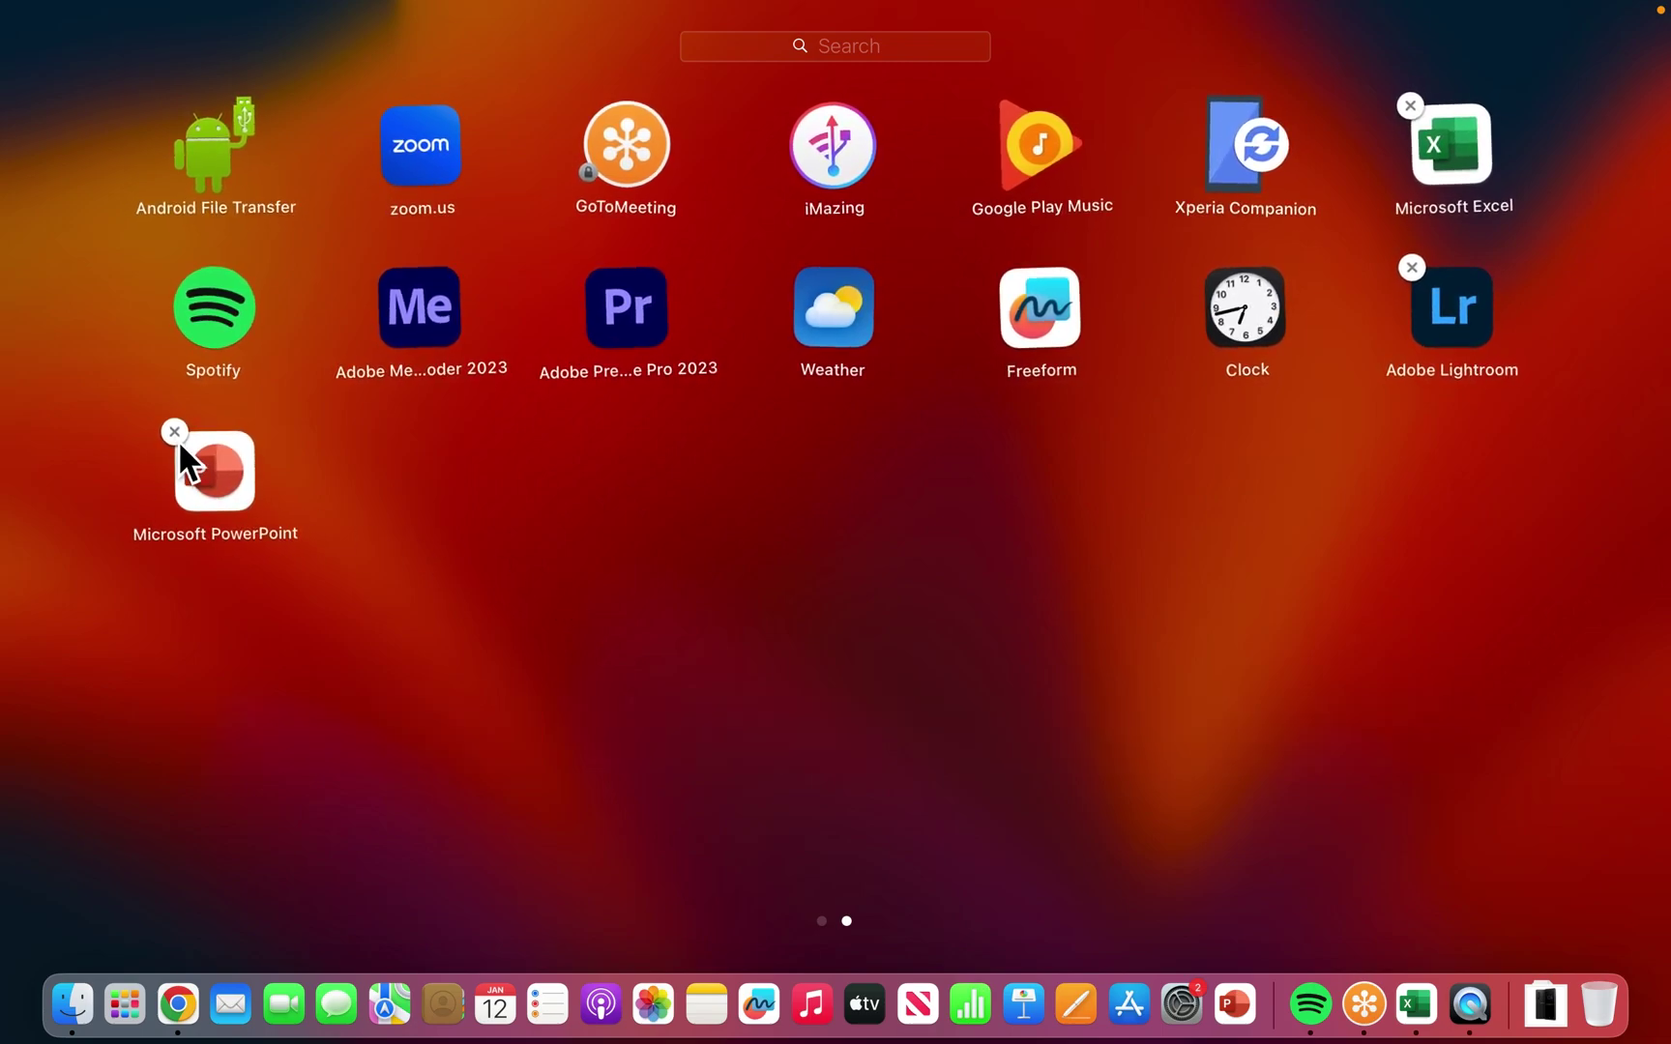
pyautogui.press('alt')
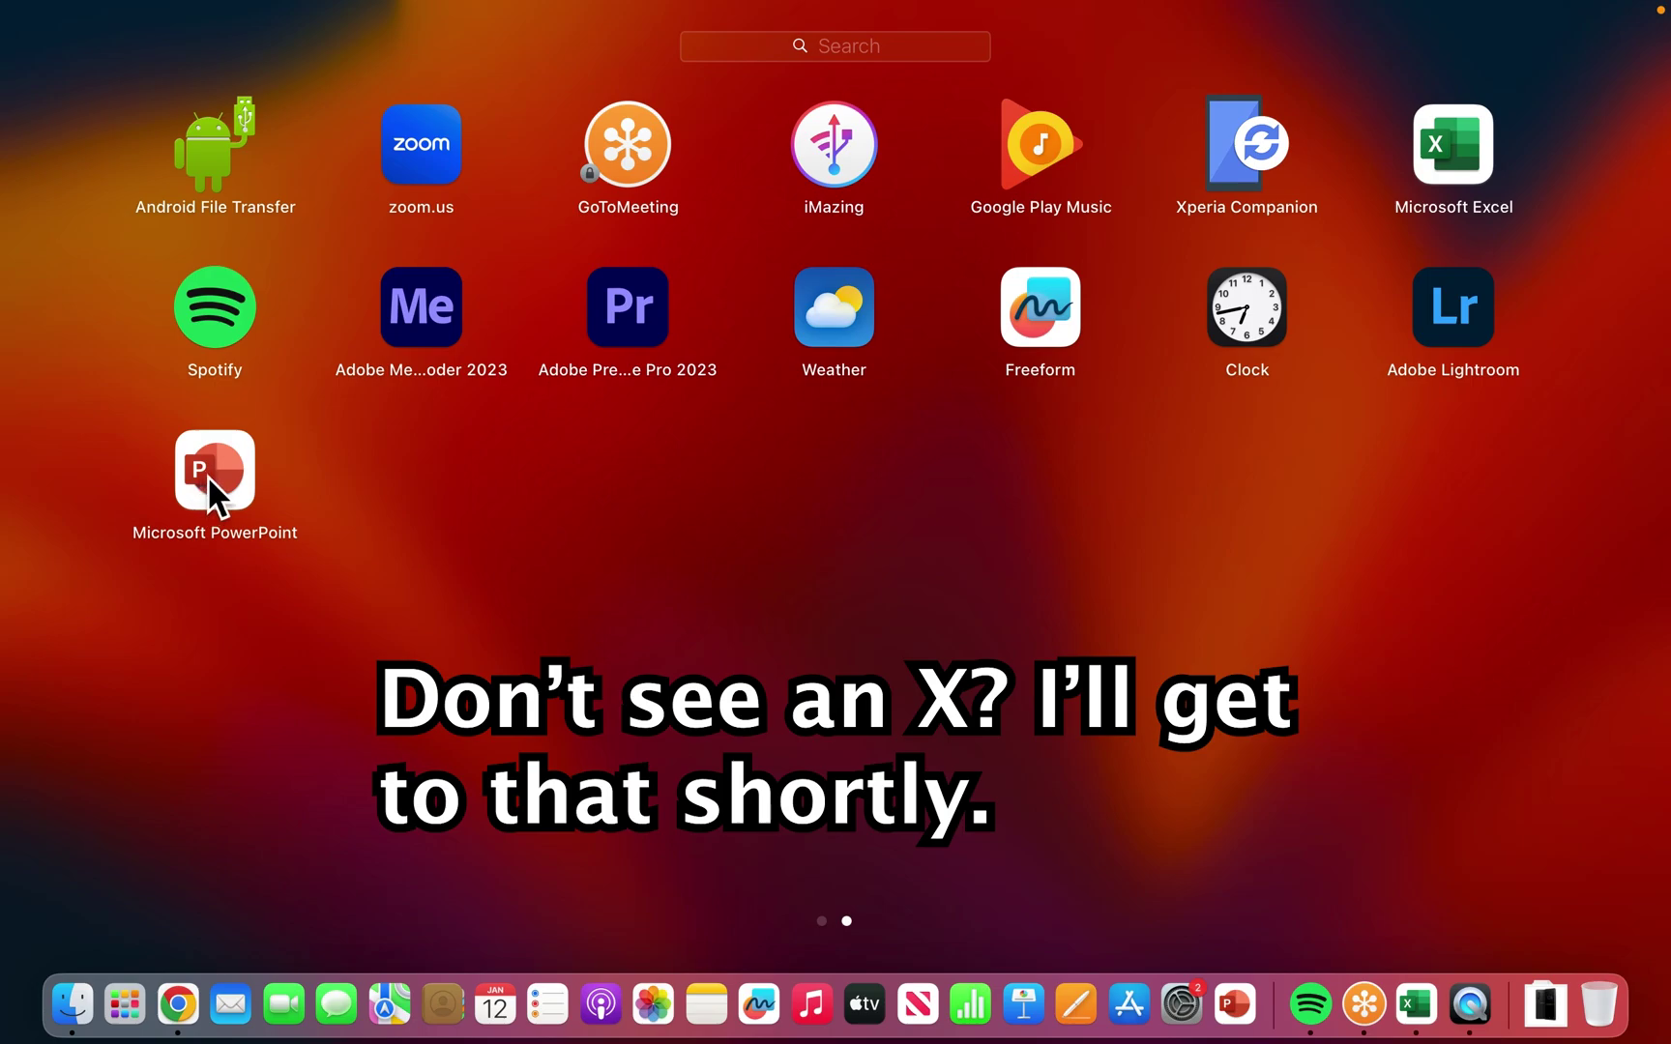
pyautogui.moveTo(203, 476); pyautogui.dragTo(202, 477)
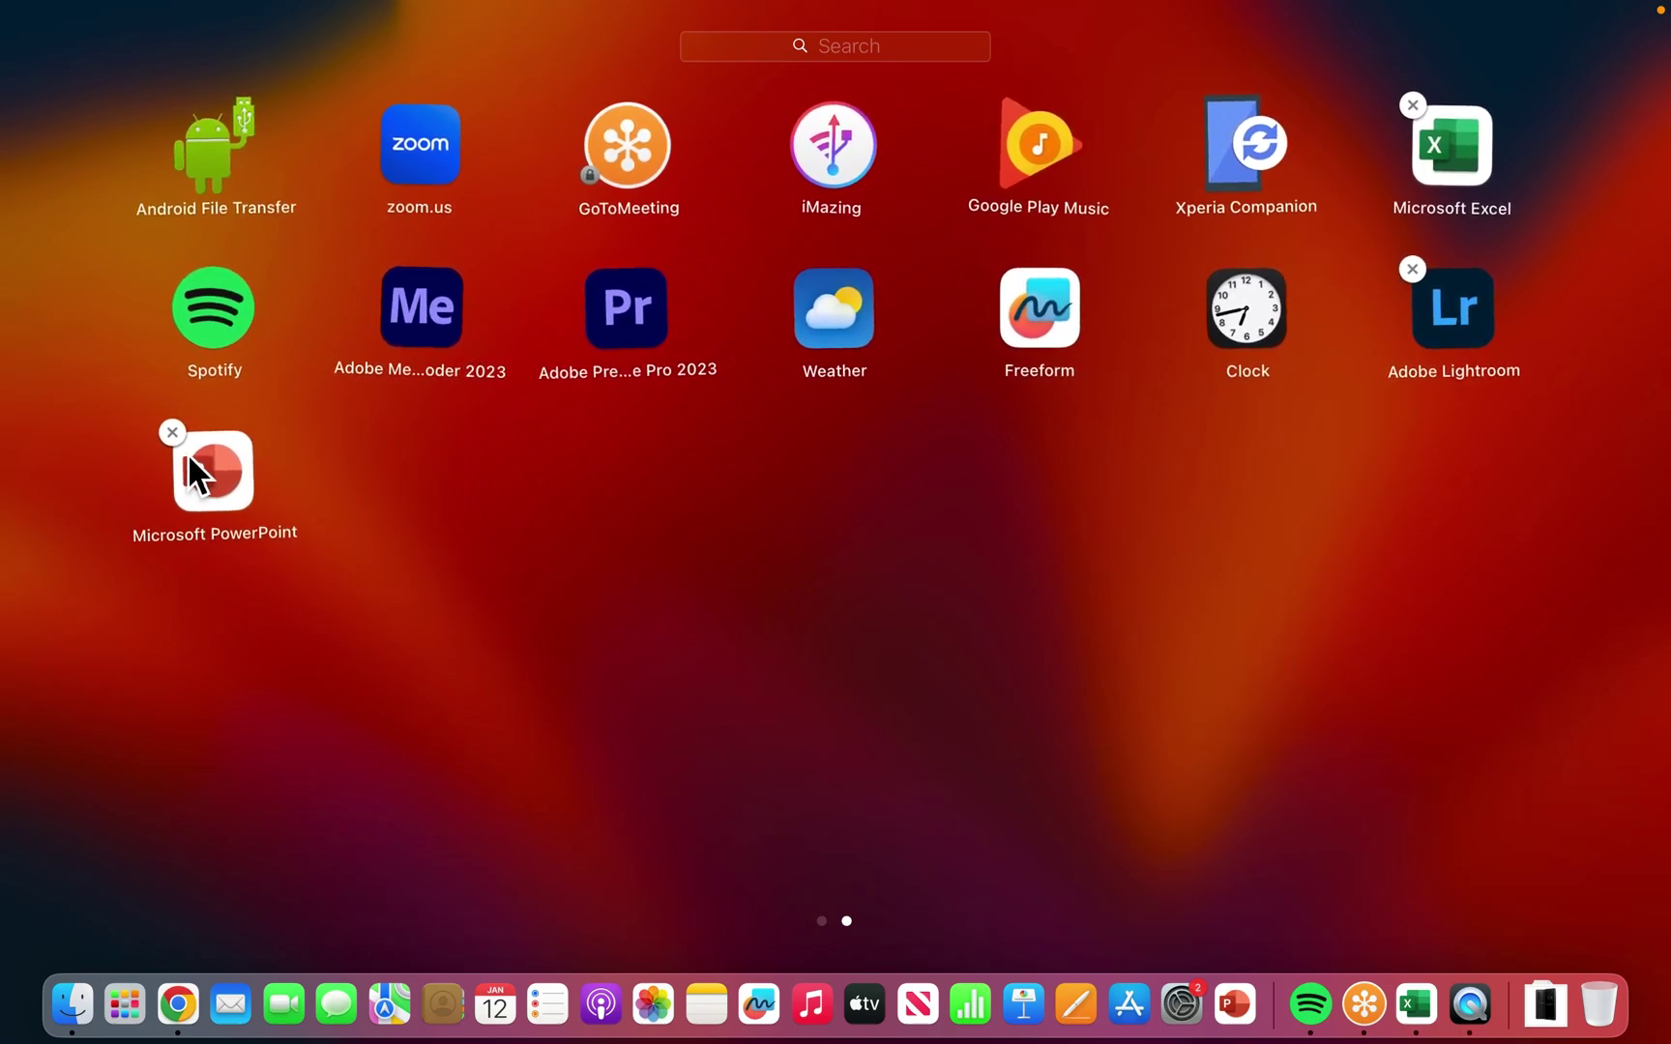
pyautogui.click(174, 433)
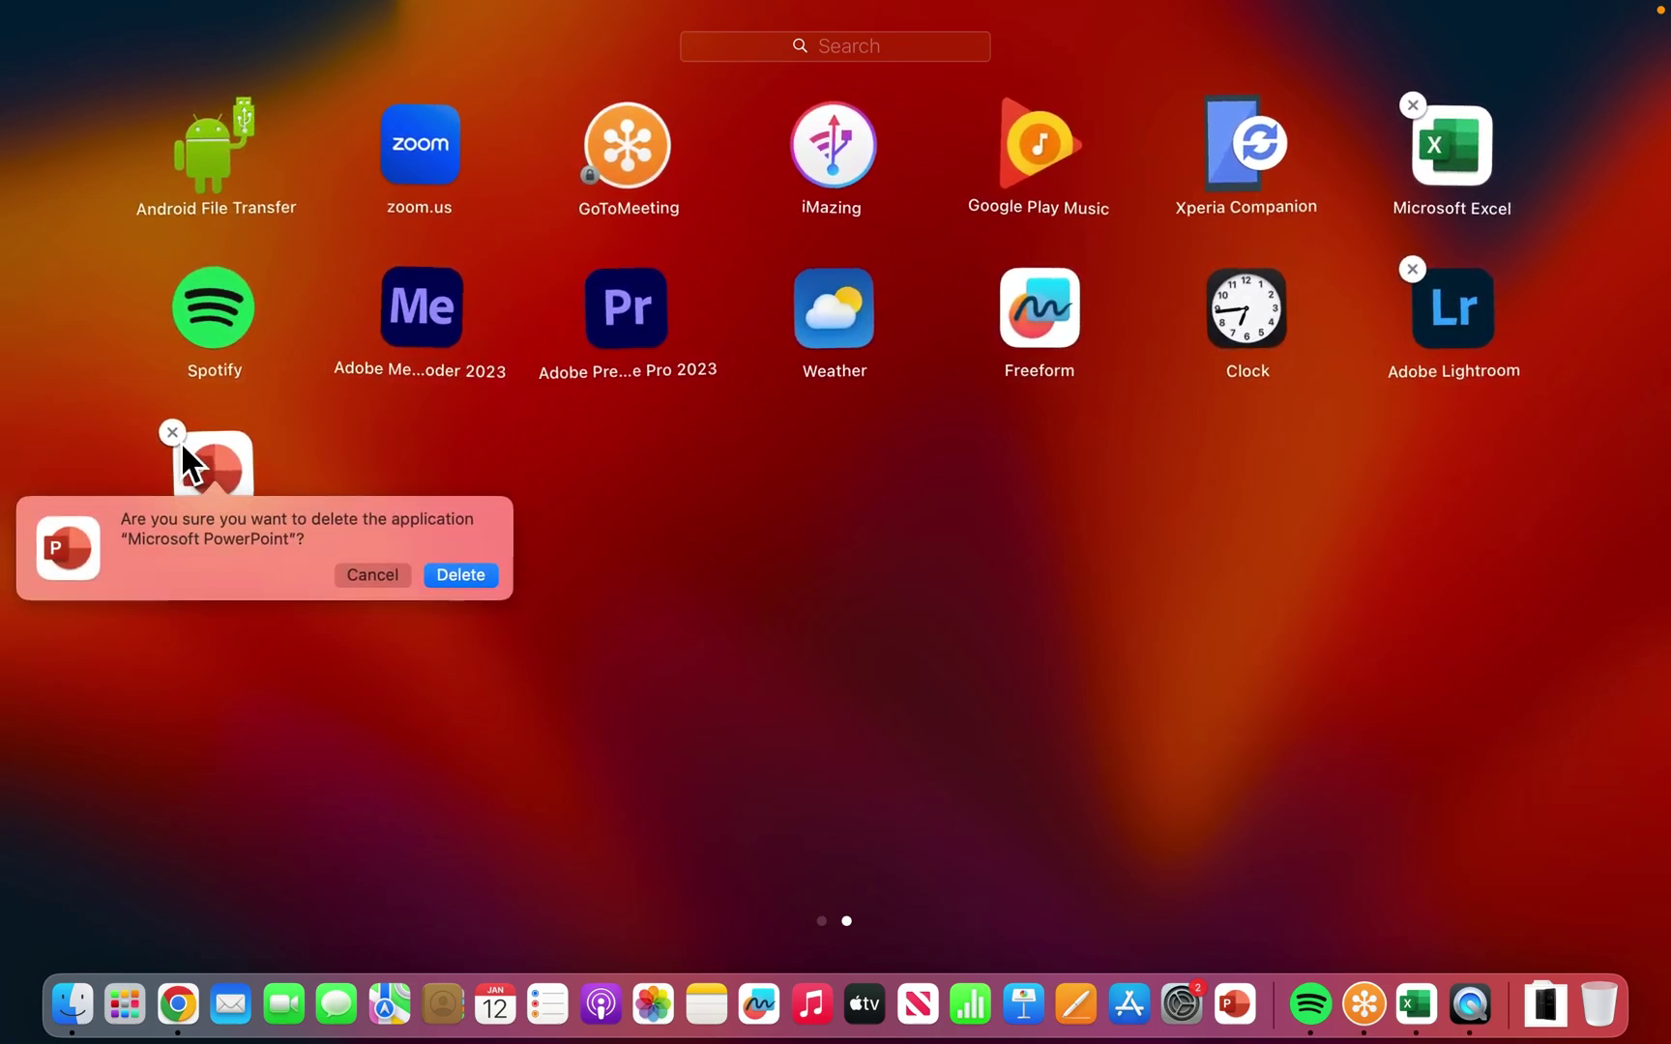
pyautogui.click(457, 575)
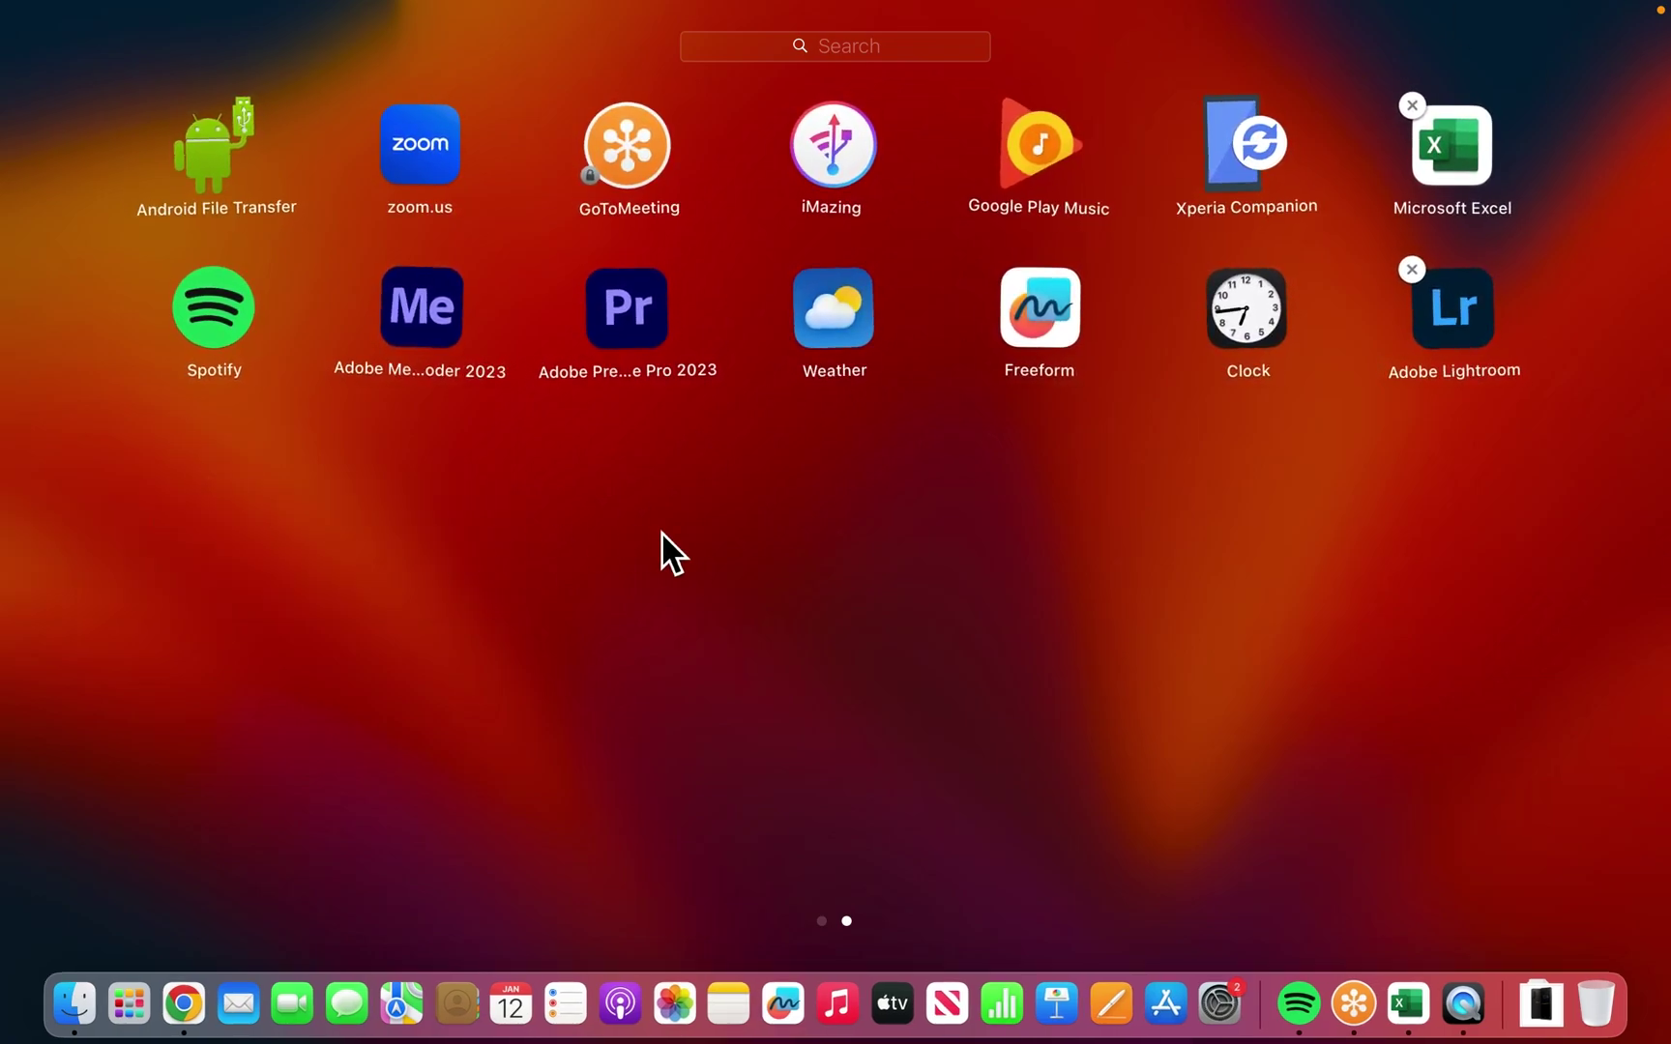
pyautogui.hscroll(-5, 662, 549)
pyautogui.hscroll(5, 662, 548)
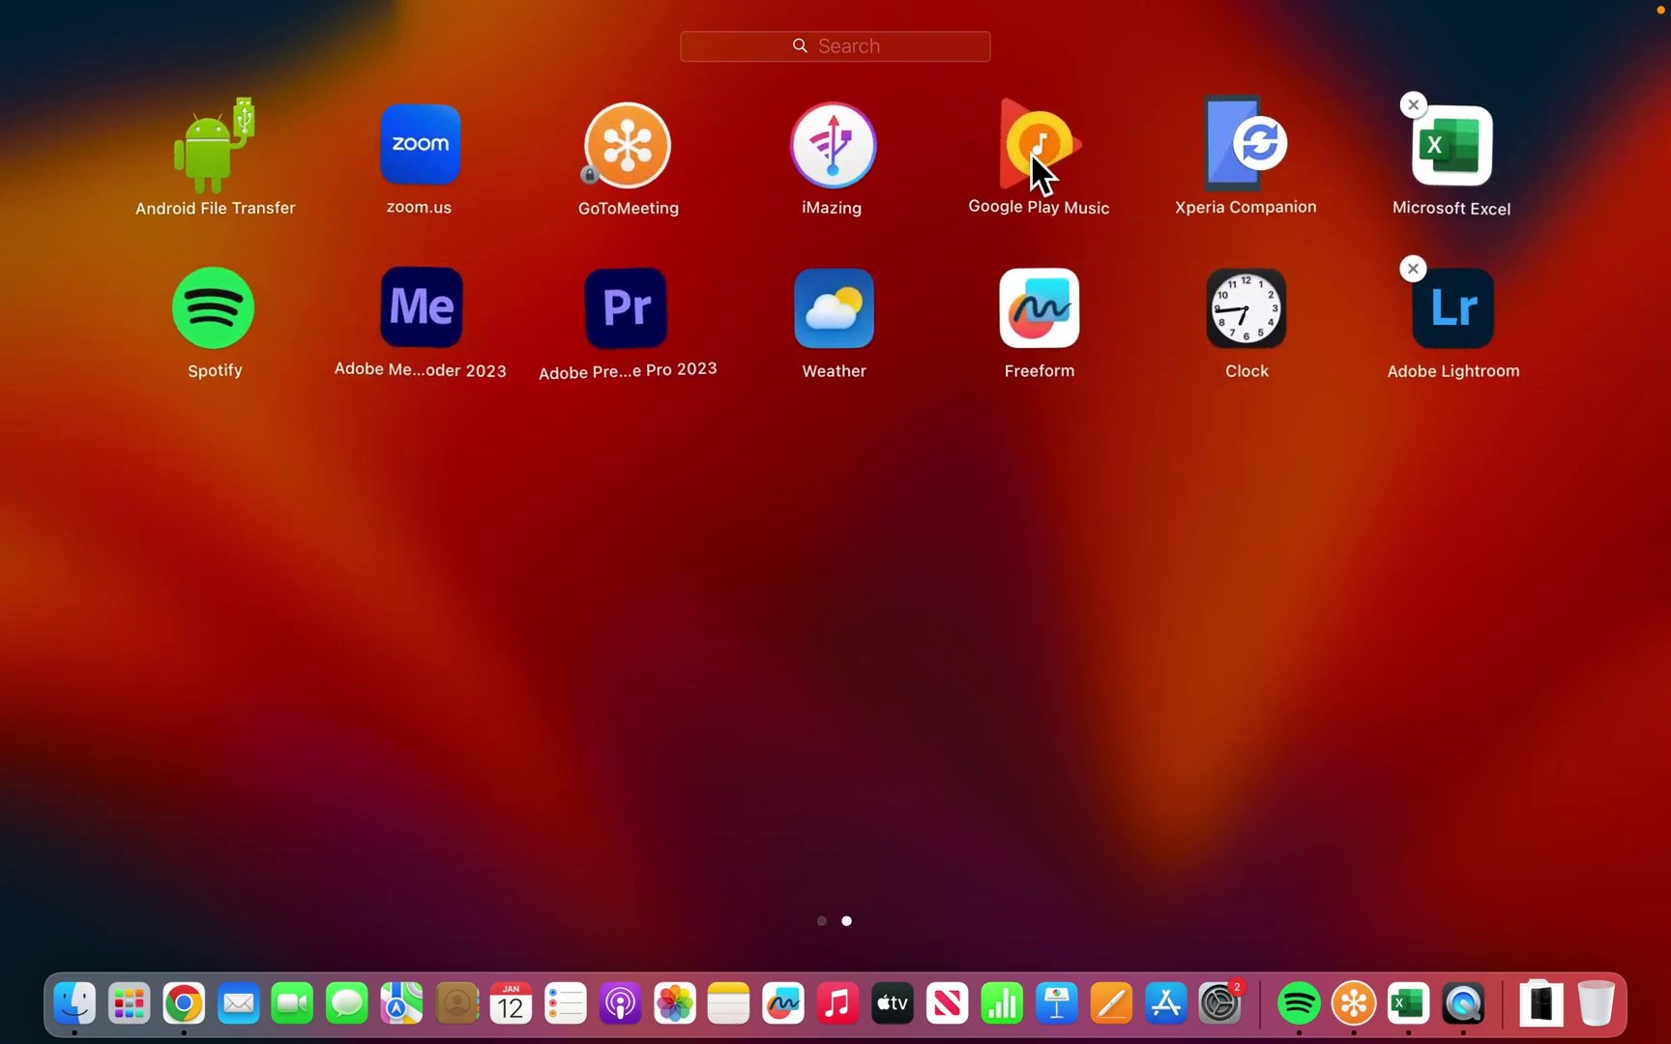
# Exit icon deletion mode and close Launchpad, returning to the Finder desktop
pyautogui.click(738, 531)
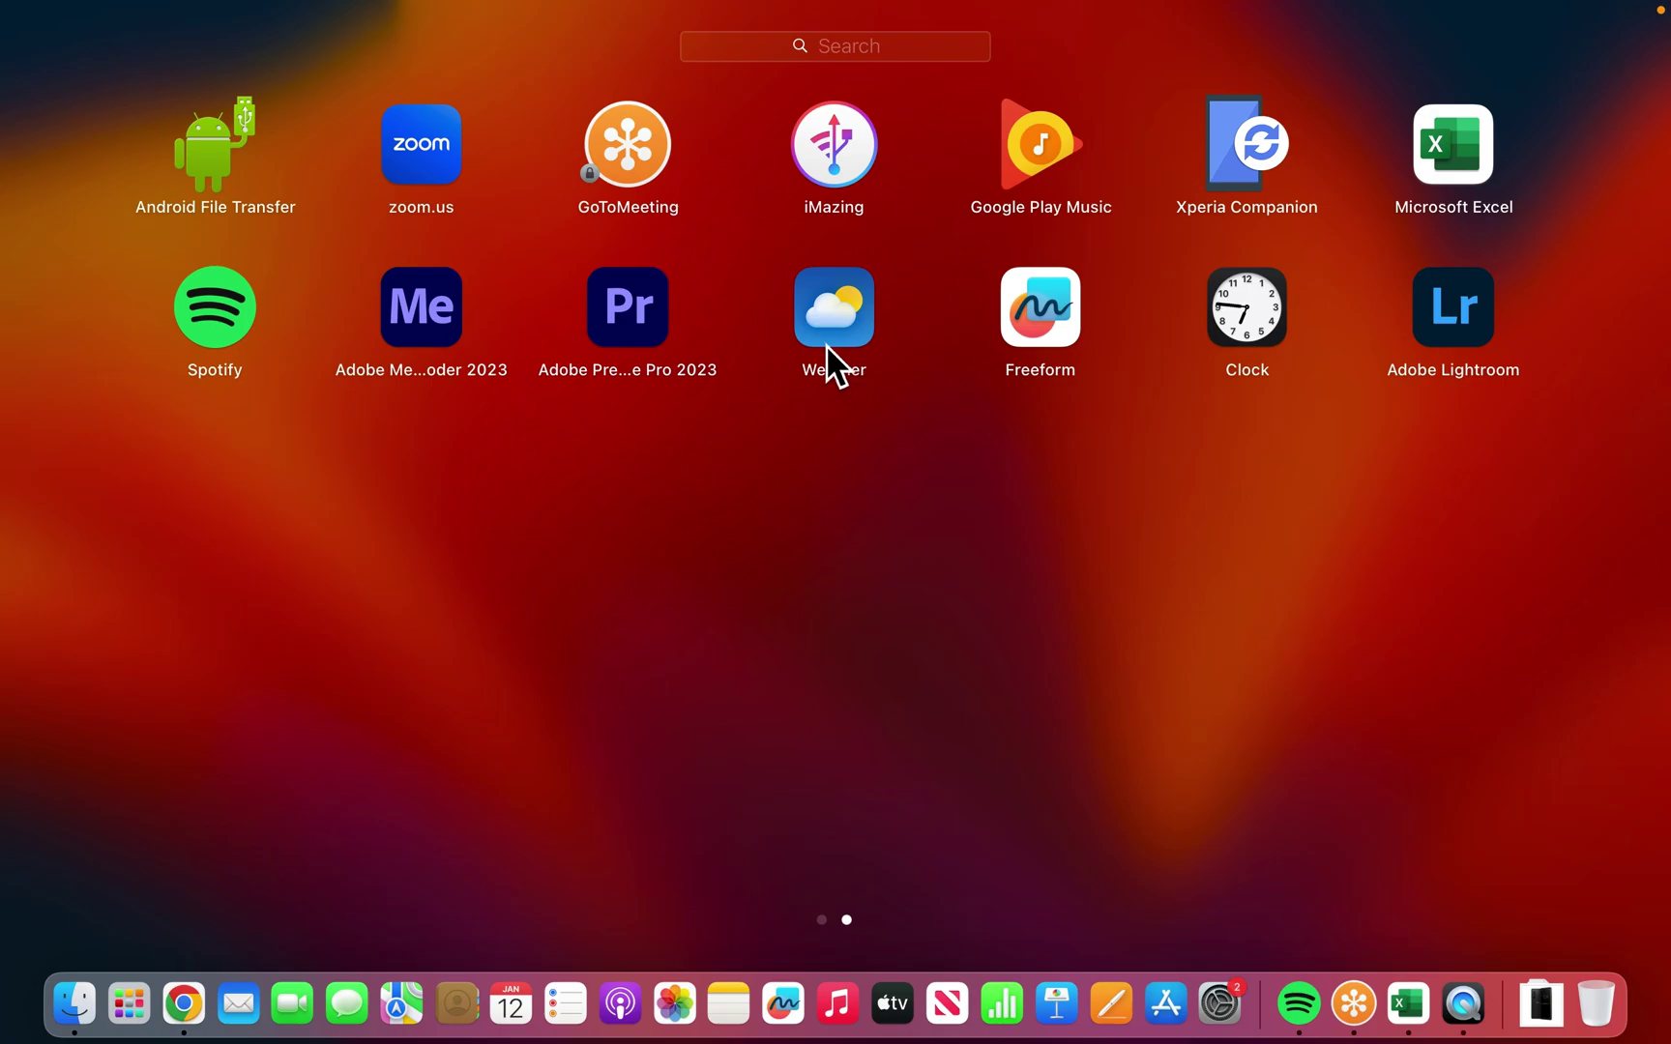
pyautogui.click(833, 314)
pyautogui.hscroll(-5, 826, 345)
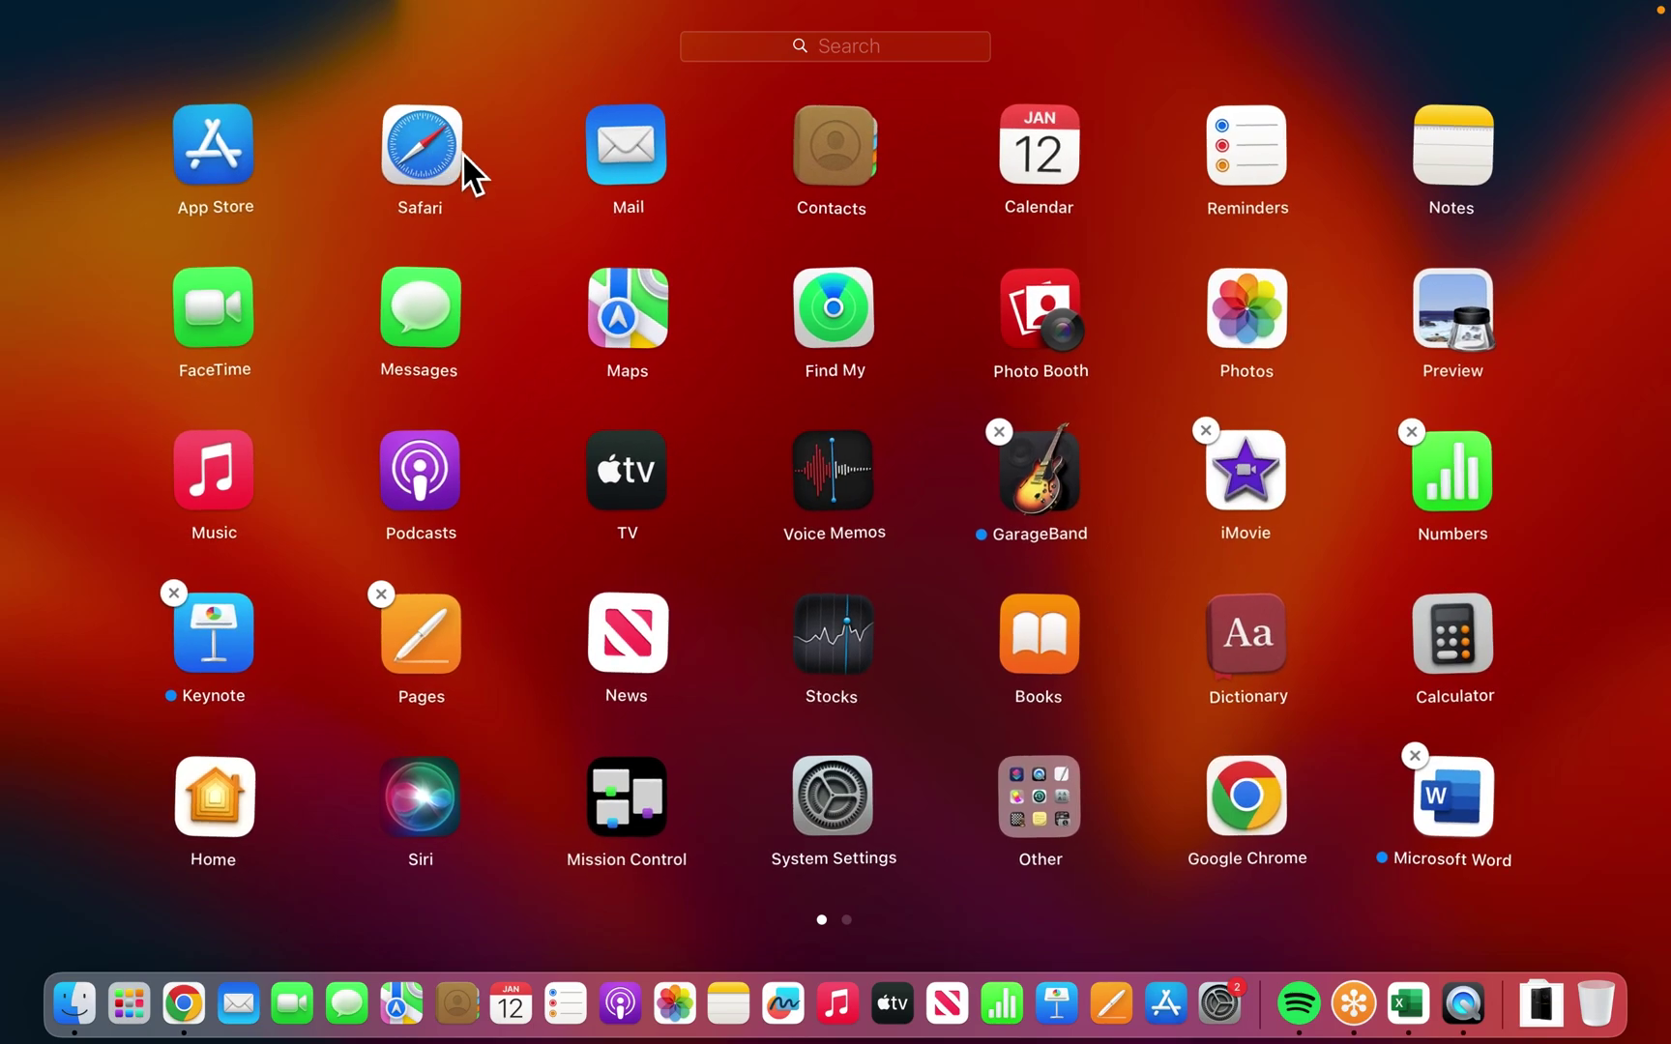
pyautogui.click(467, 194)
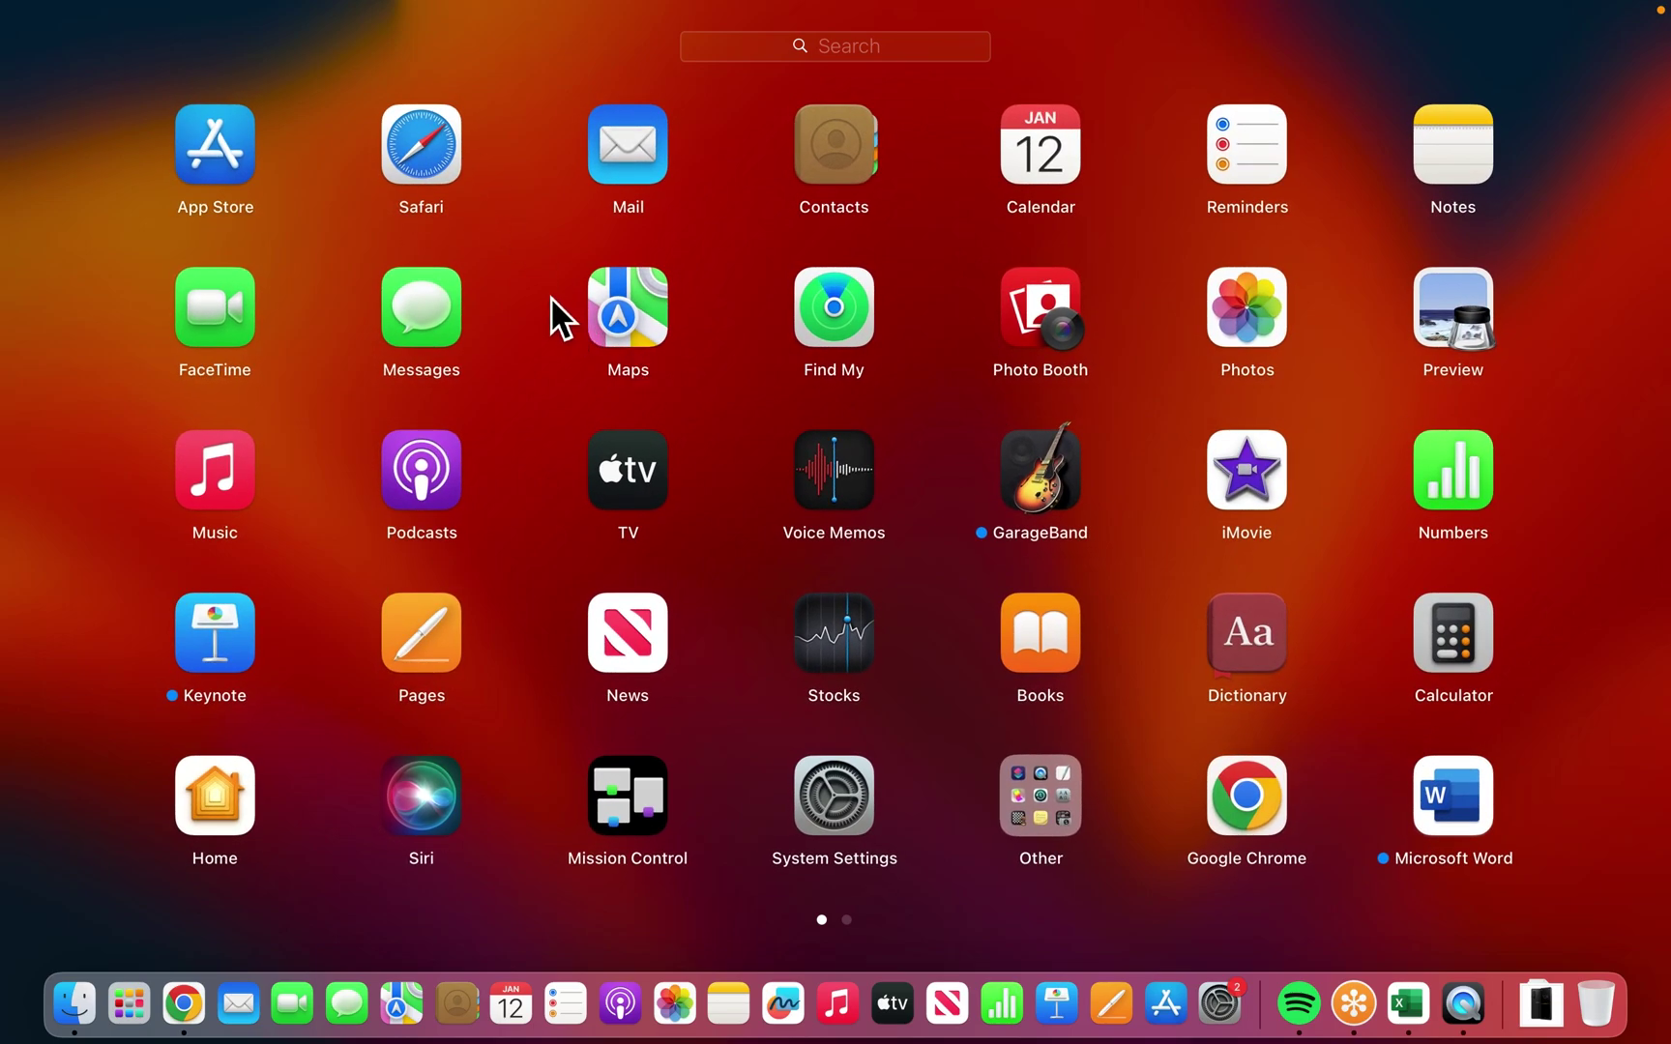
pyautogui.hscroll(5, 909, 241)
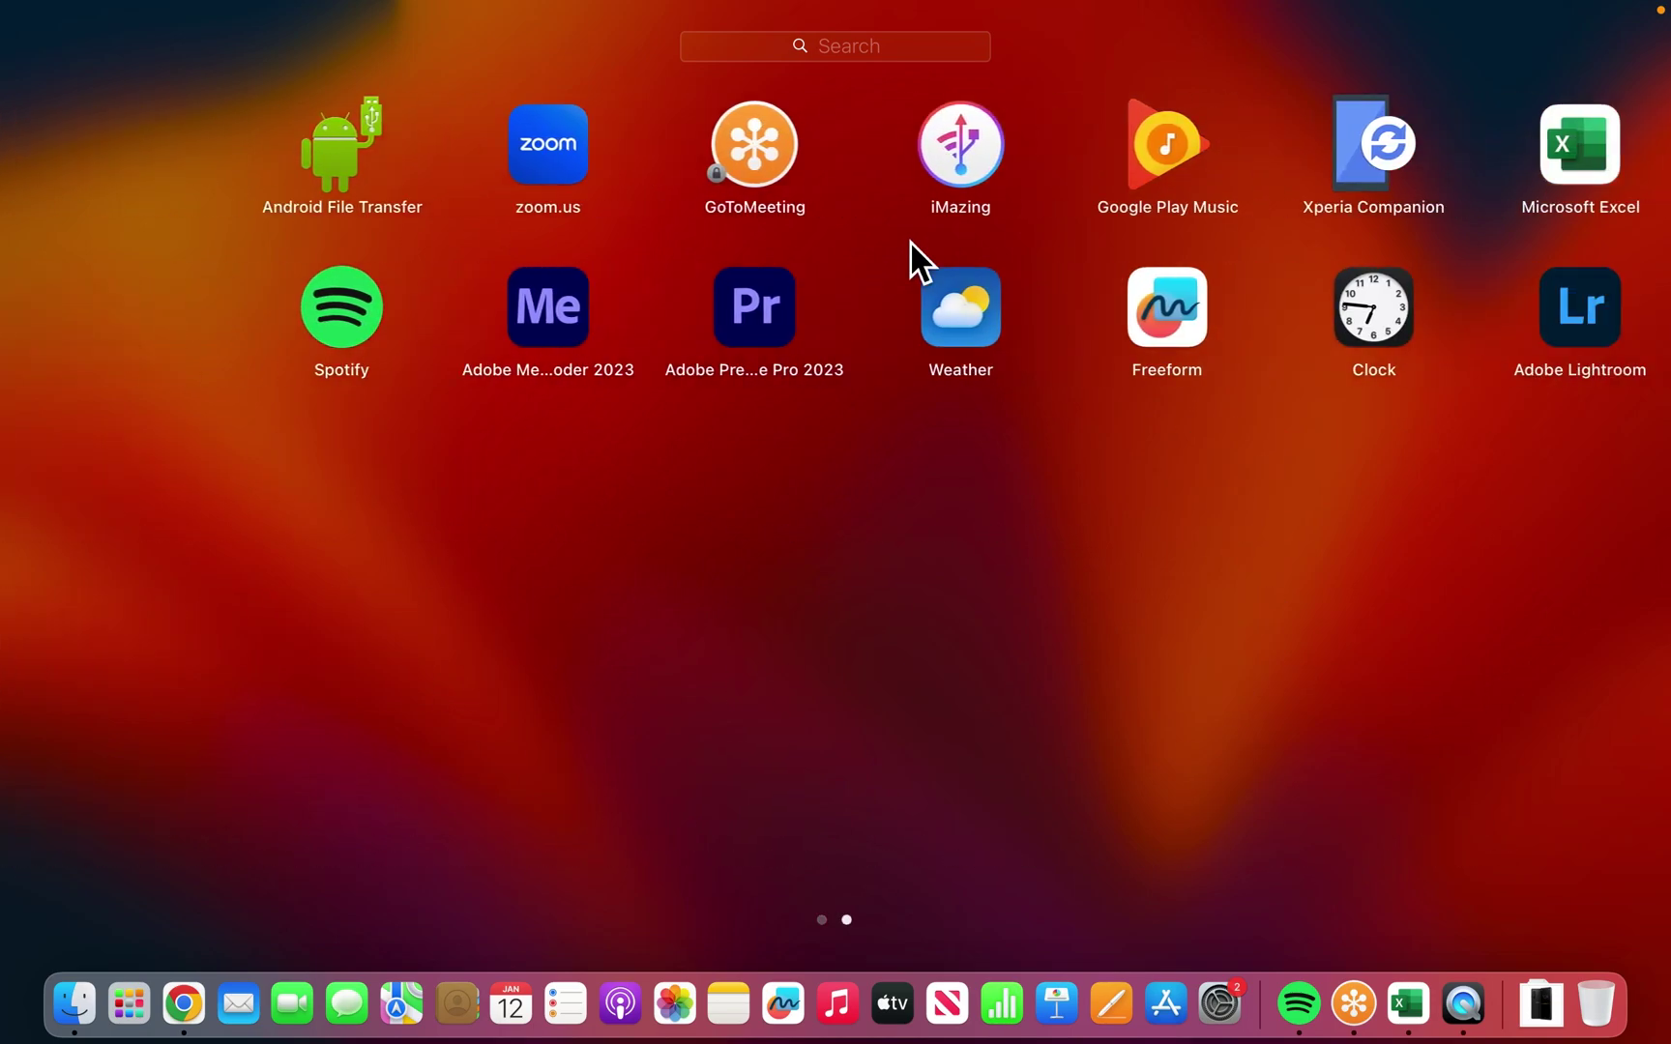
pyautogui.click(601, 178)
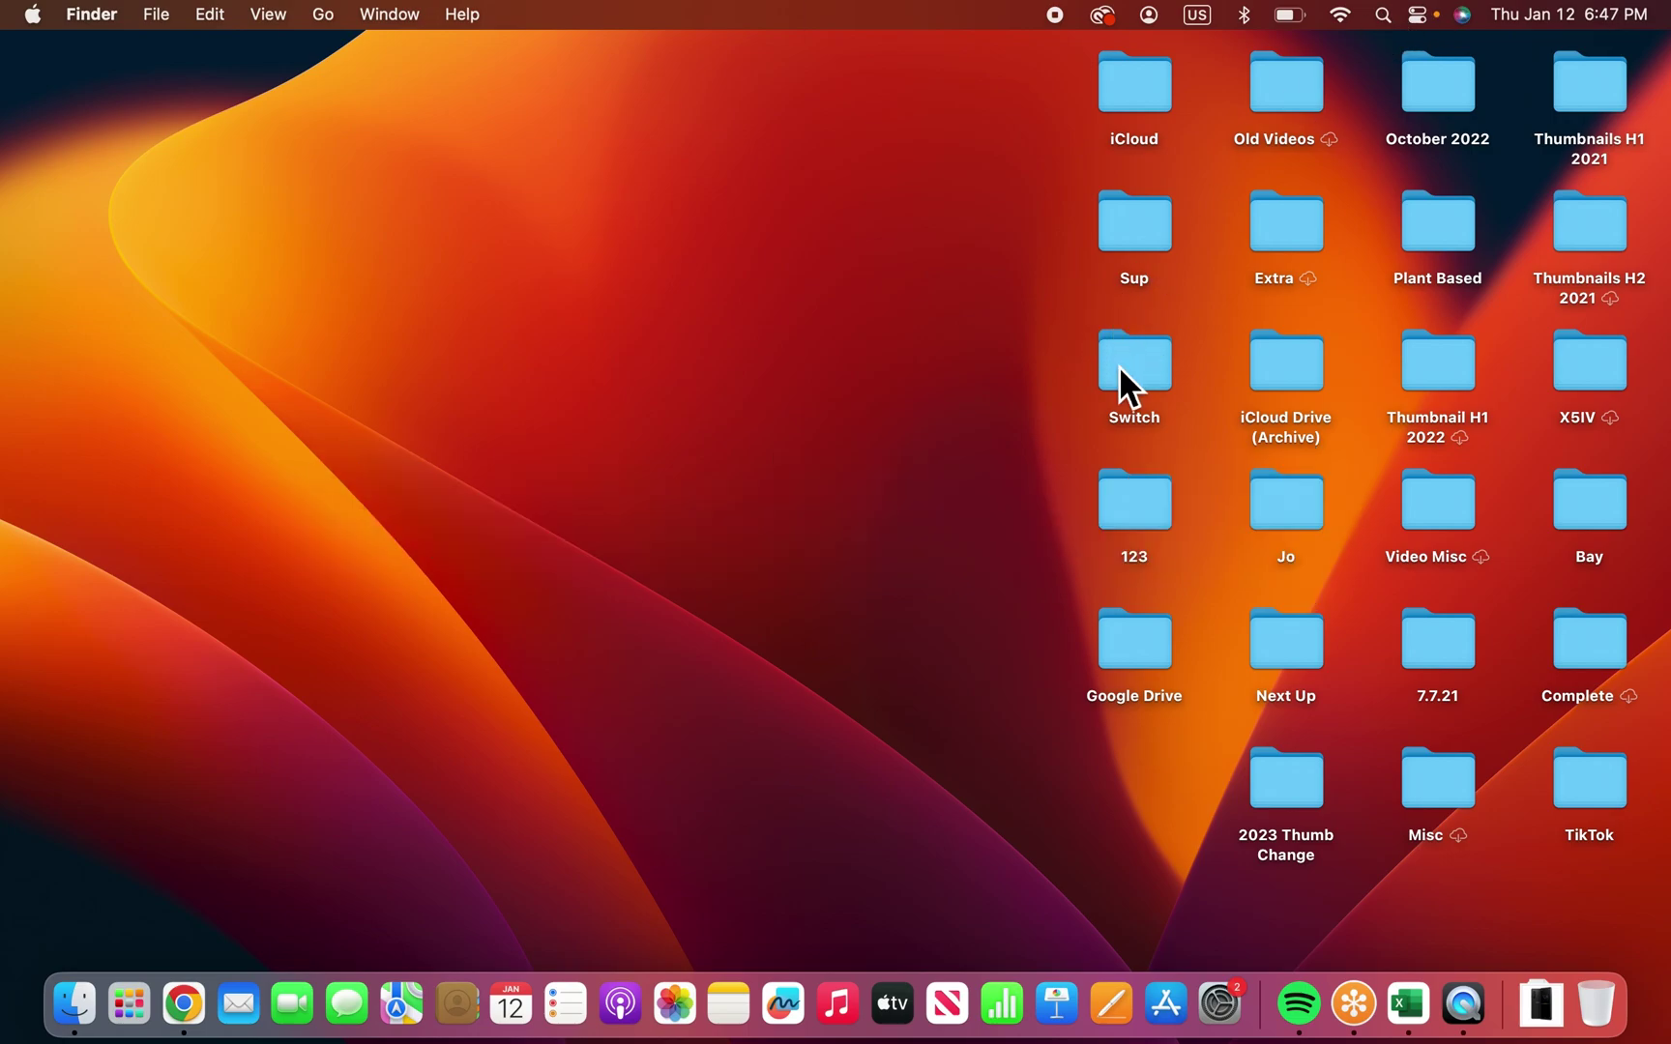
# Open Finder's Applications folder via Spotlight and drag GoToMeeting toward the Trash
pyautogui.click(1385, 16)
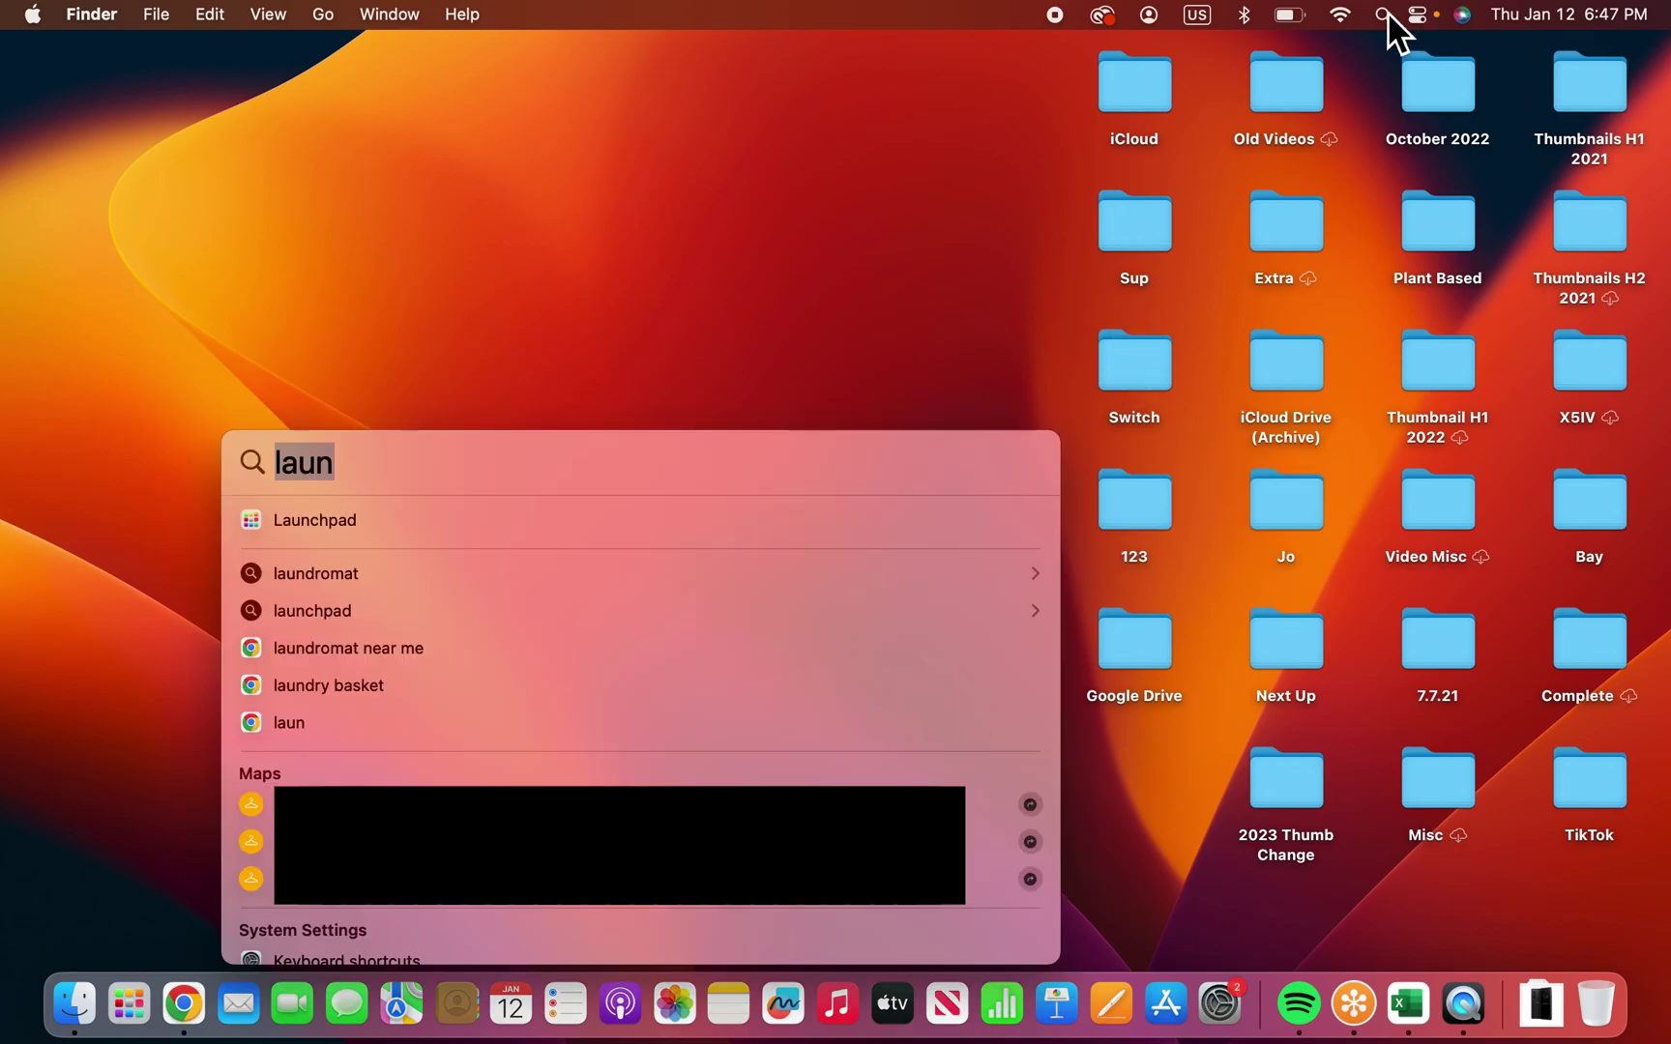
pyautogui.write('finder')
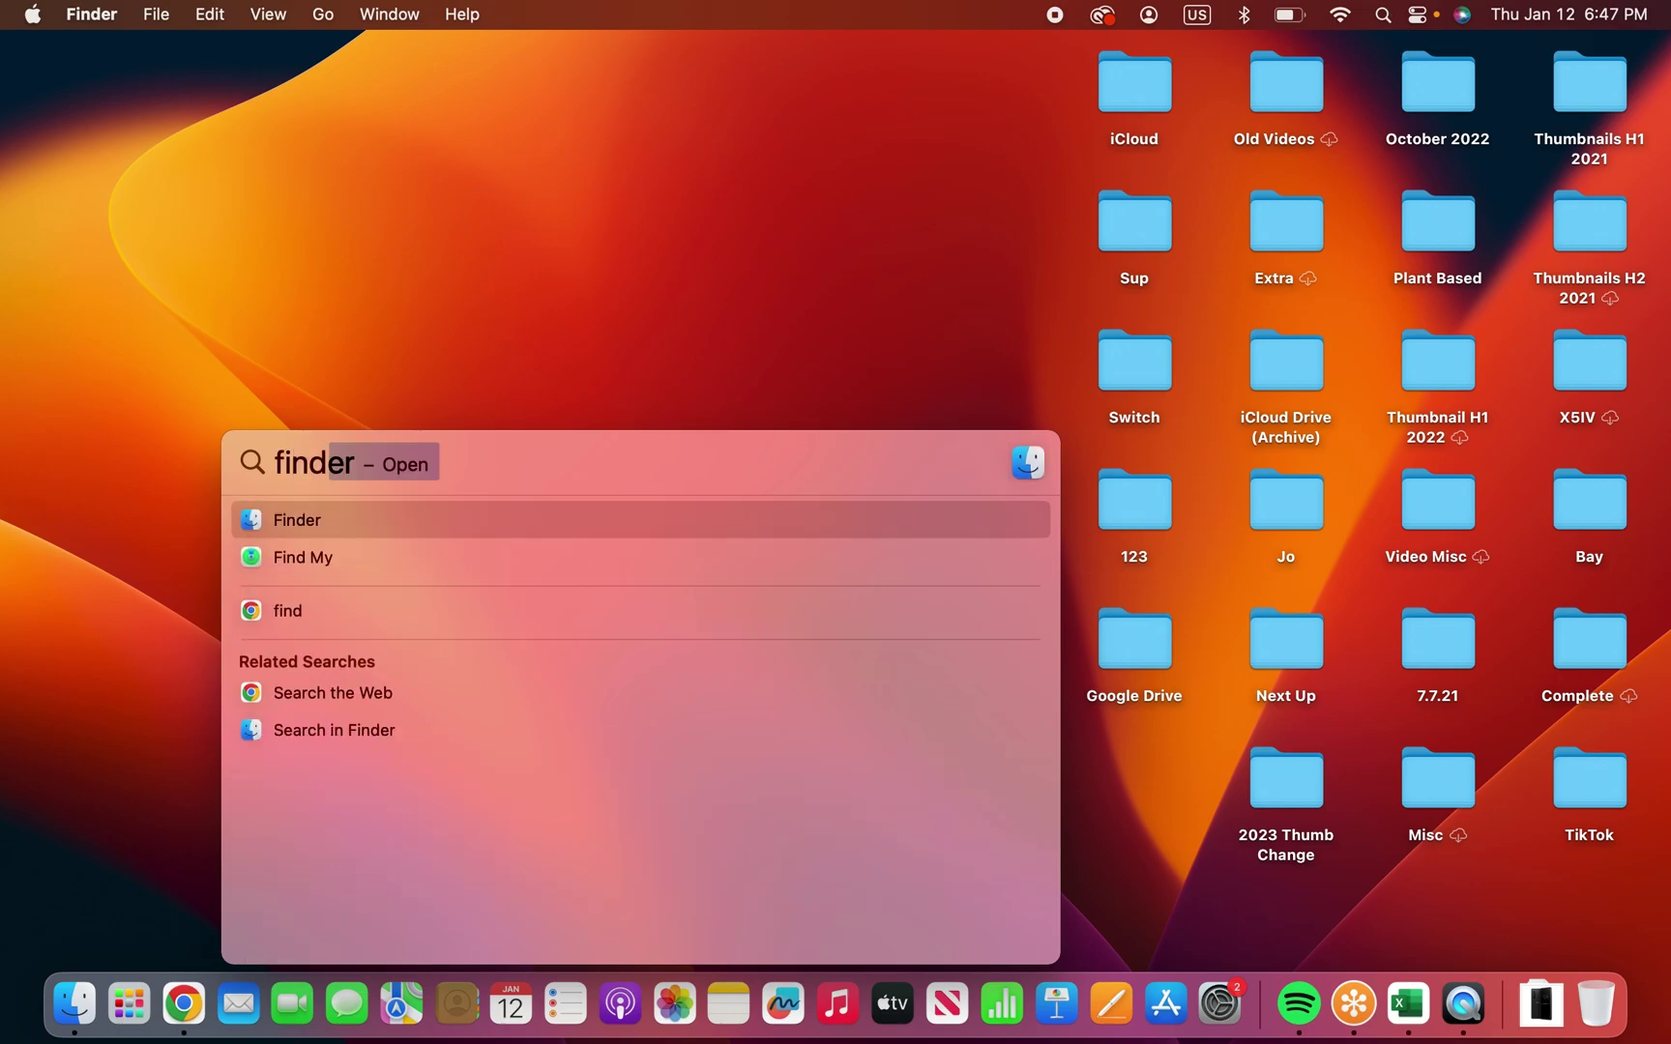
pyautogui.press('Return')
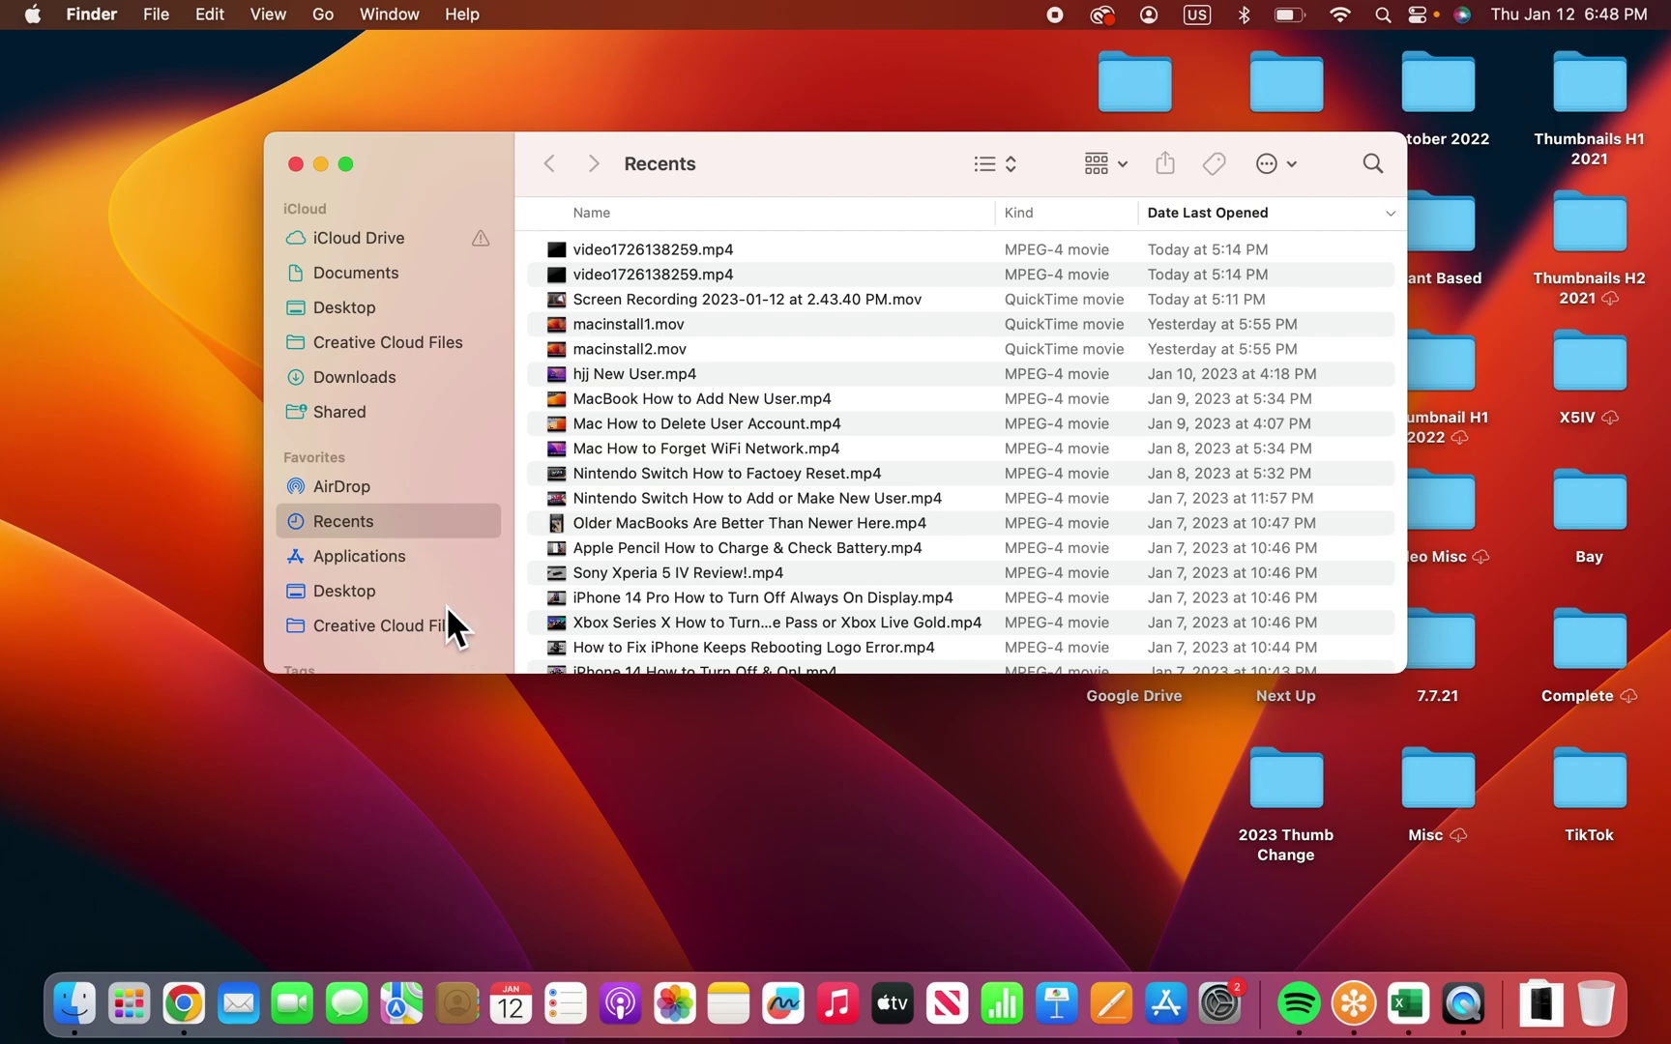
pyautogui.scroll(-2, 445, 532)
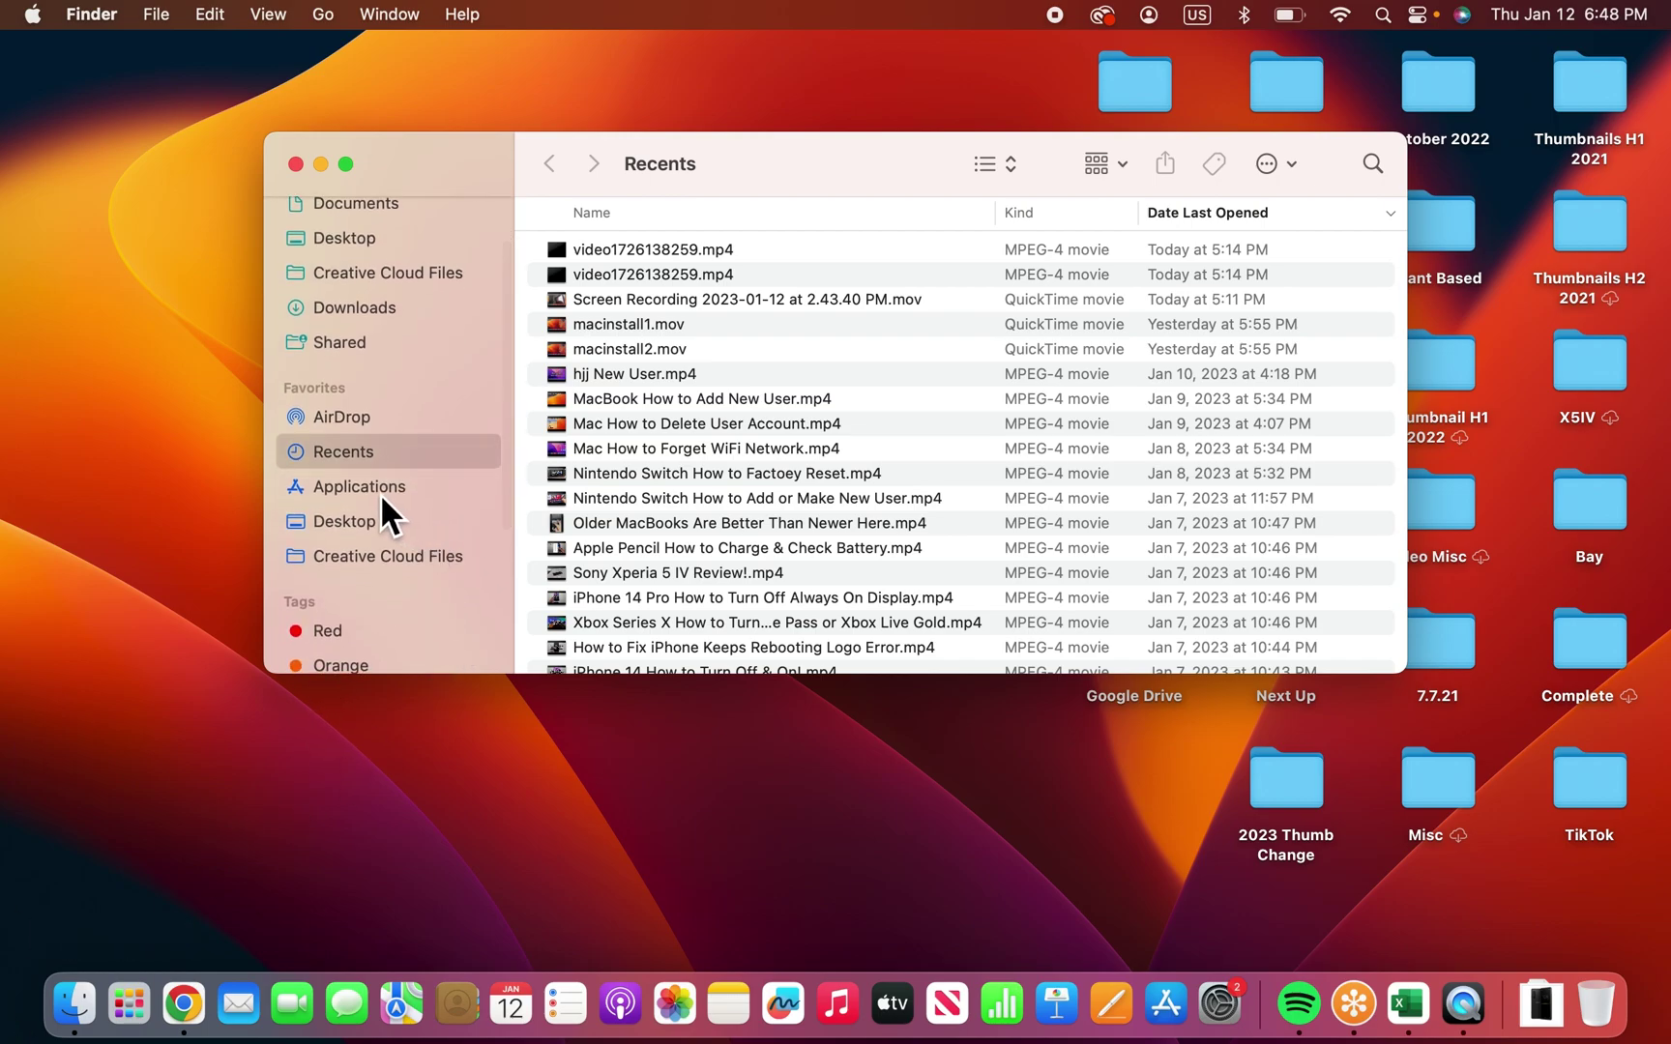
pyautogui.click(380, 489)
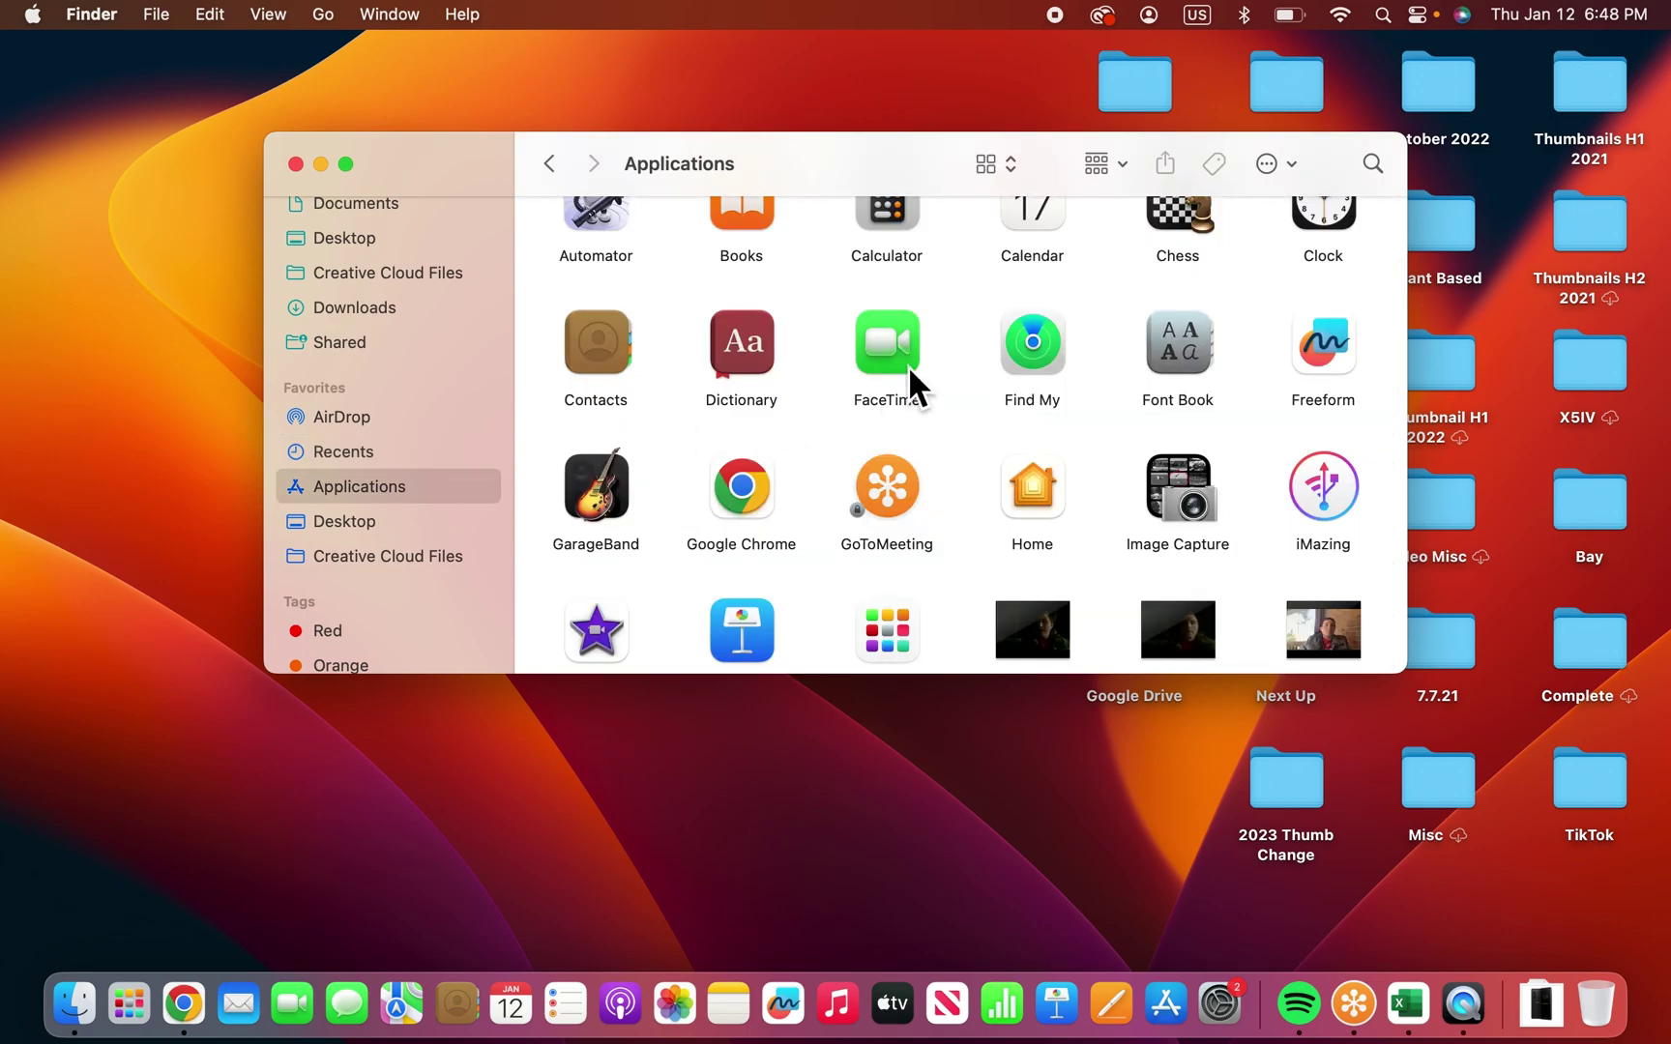
pyautogui.scroll(3, 909, 367)
pyautogui.scroll(-2, 982, 501)
pyautogui.scroll(-3, 983, 502)
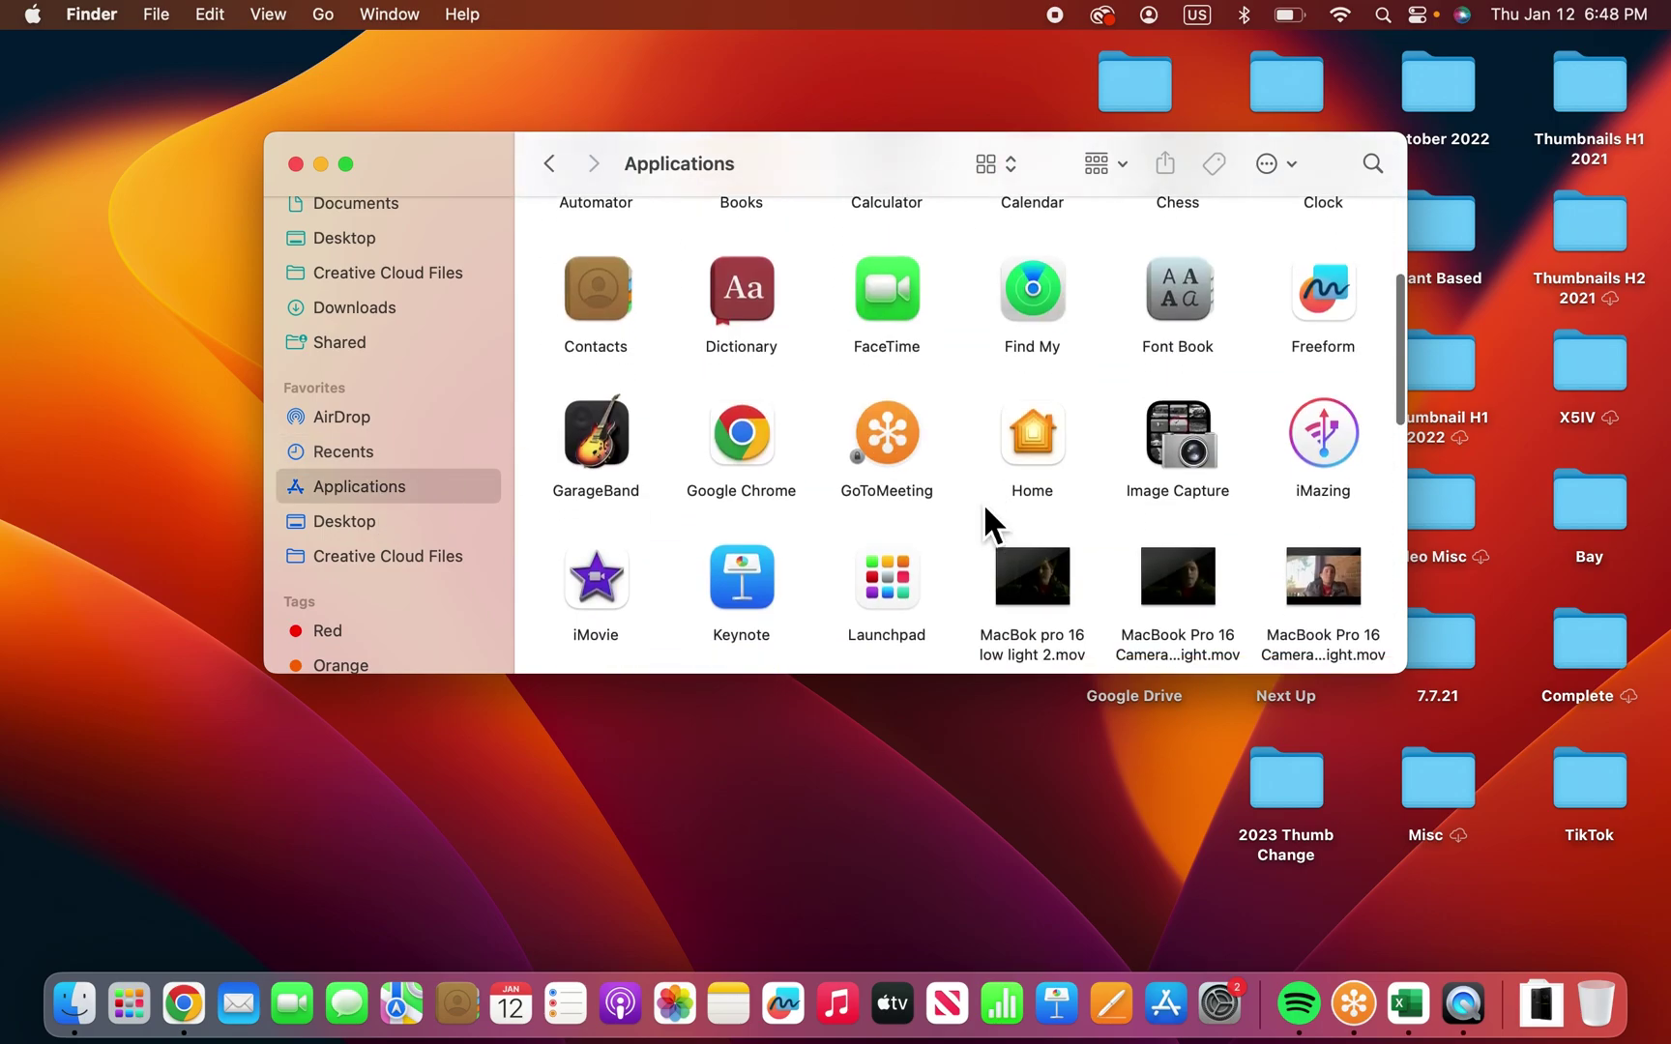
pyautogui.scroll(-3, 983, 502)
pyautogui.scroll(2, 982, 503)
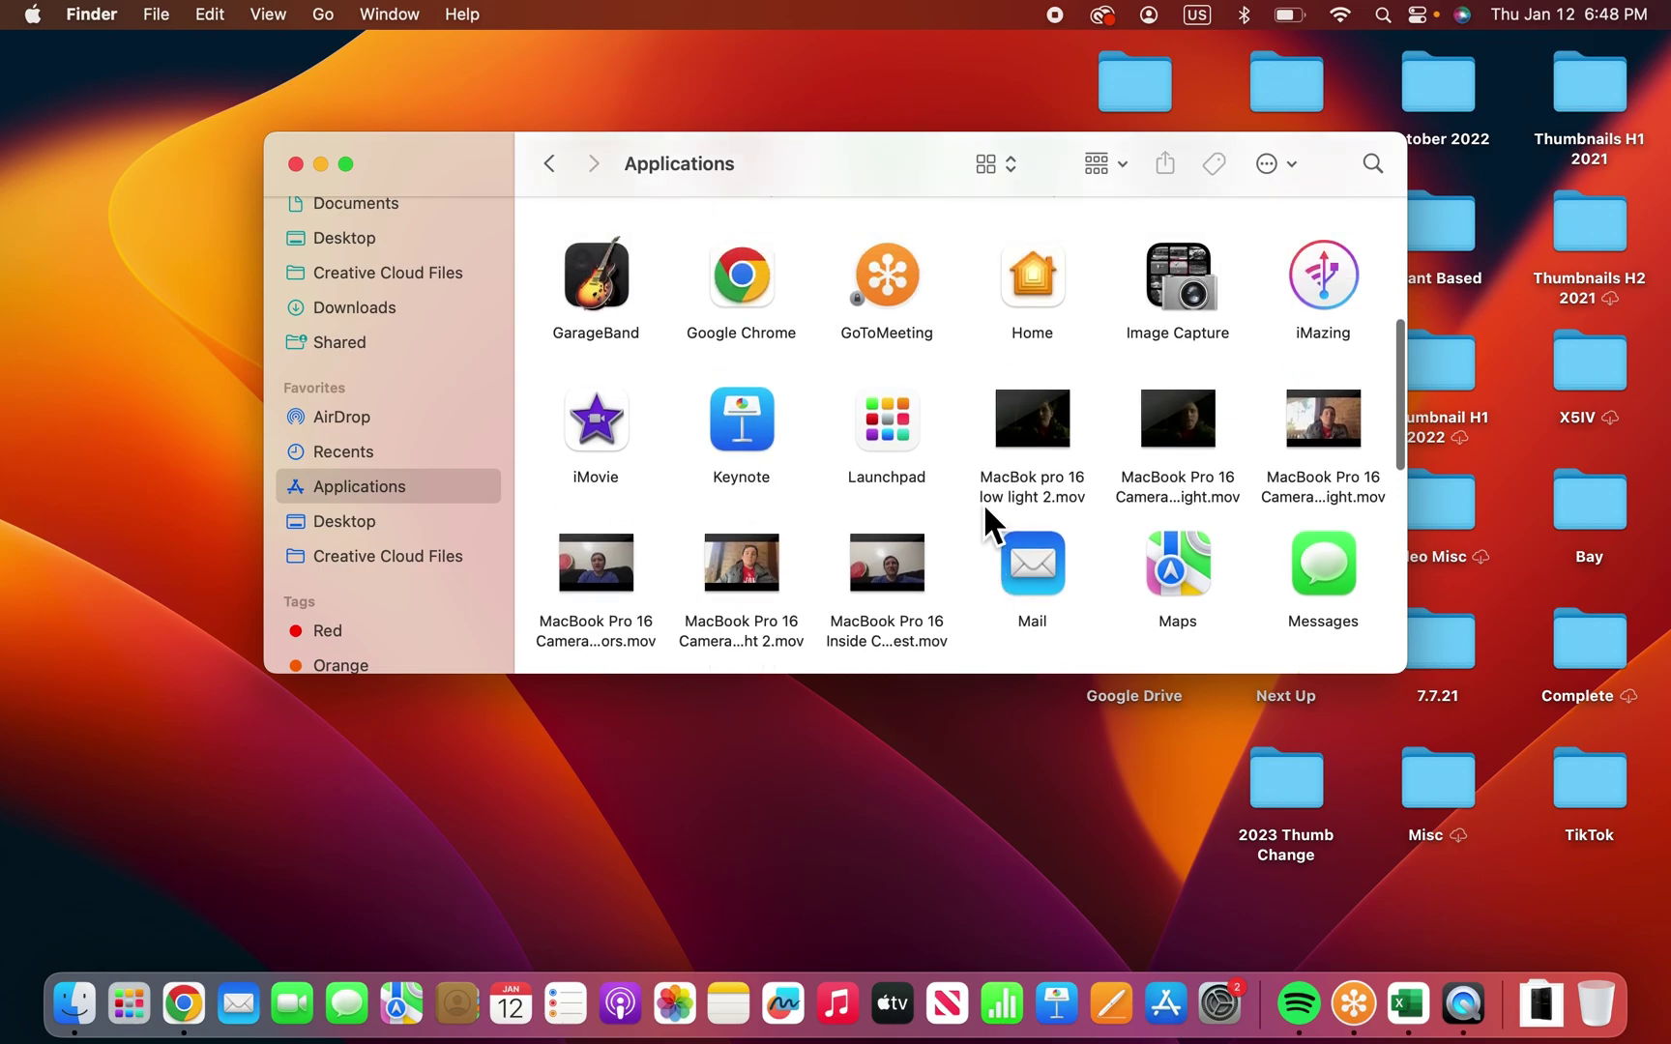
pyautogui.click(899, 326)
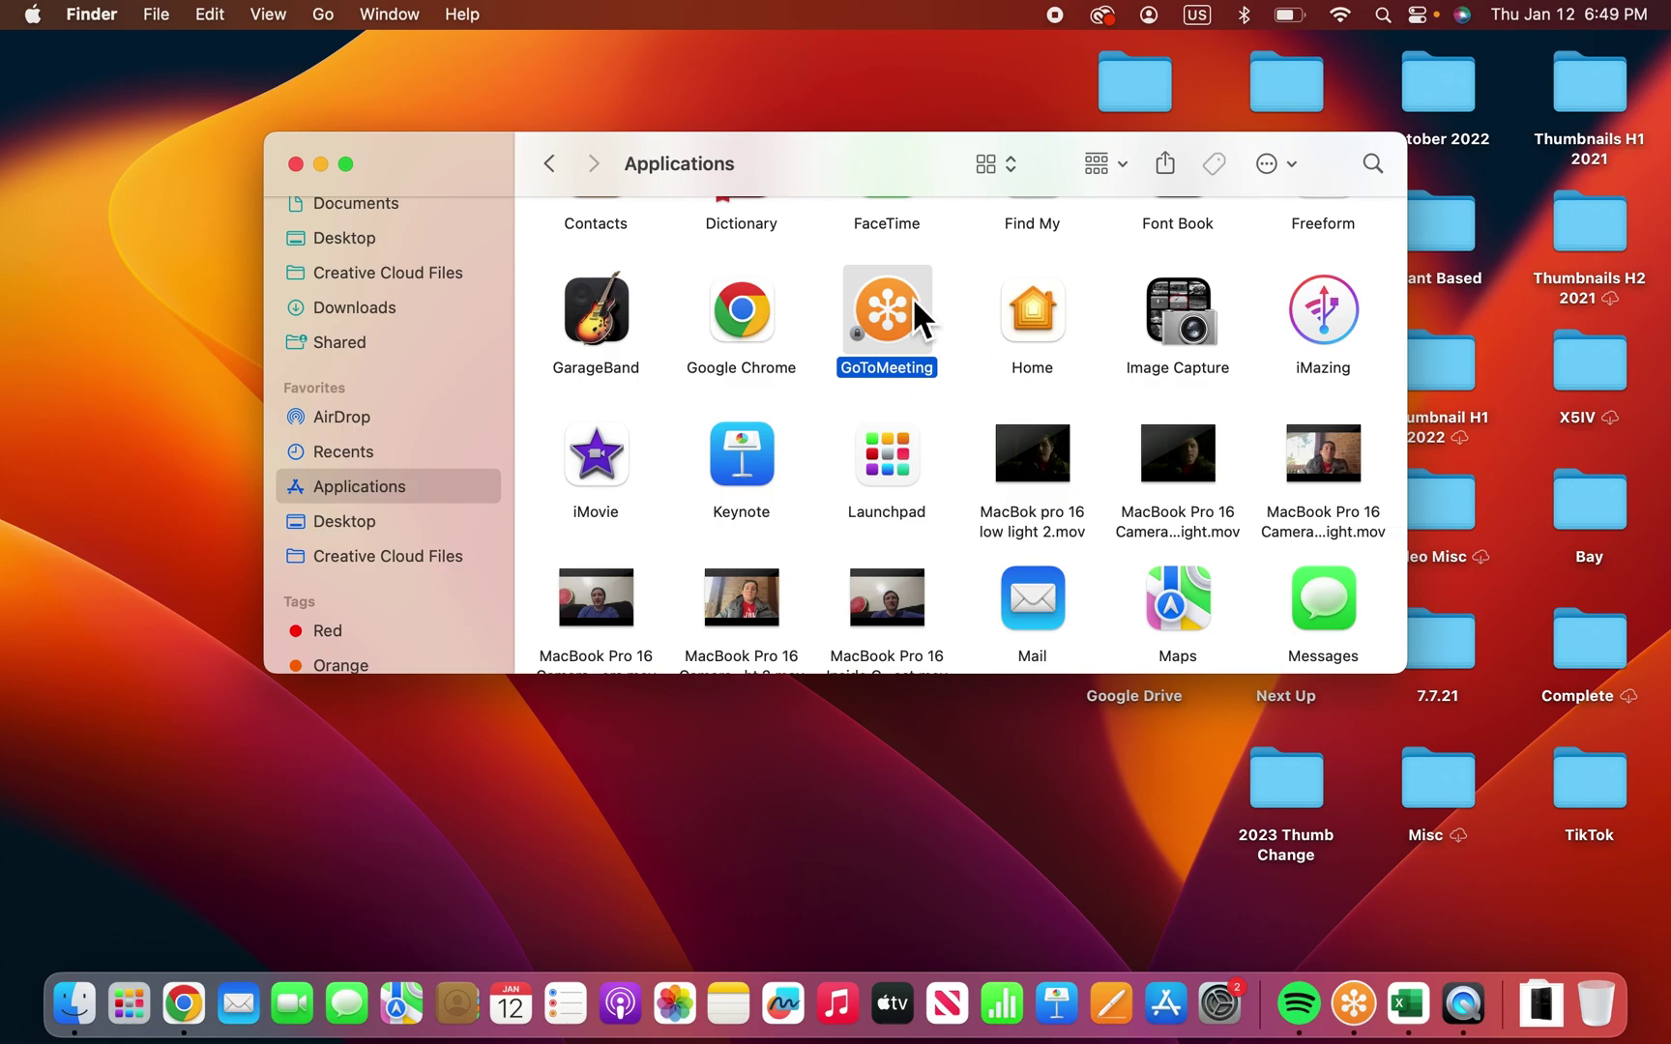
pyautogui.moveTo(884, 339)
pyautogui.mouseDown()
pyautogui.moveTo(1521, 836)
pyautogui.moveTo(1603, 1031)
pyautogui.mouseUp()
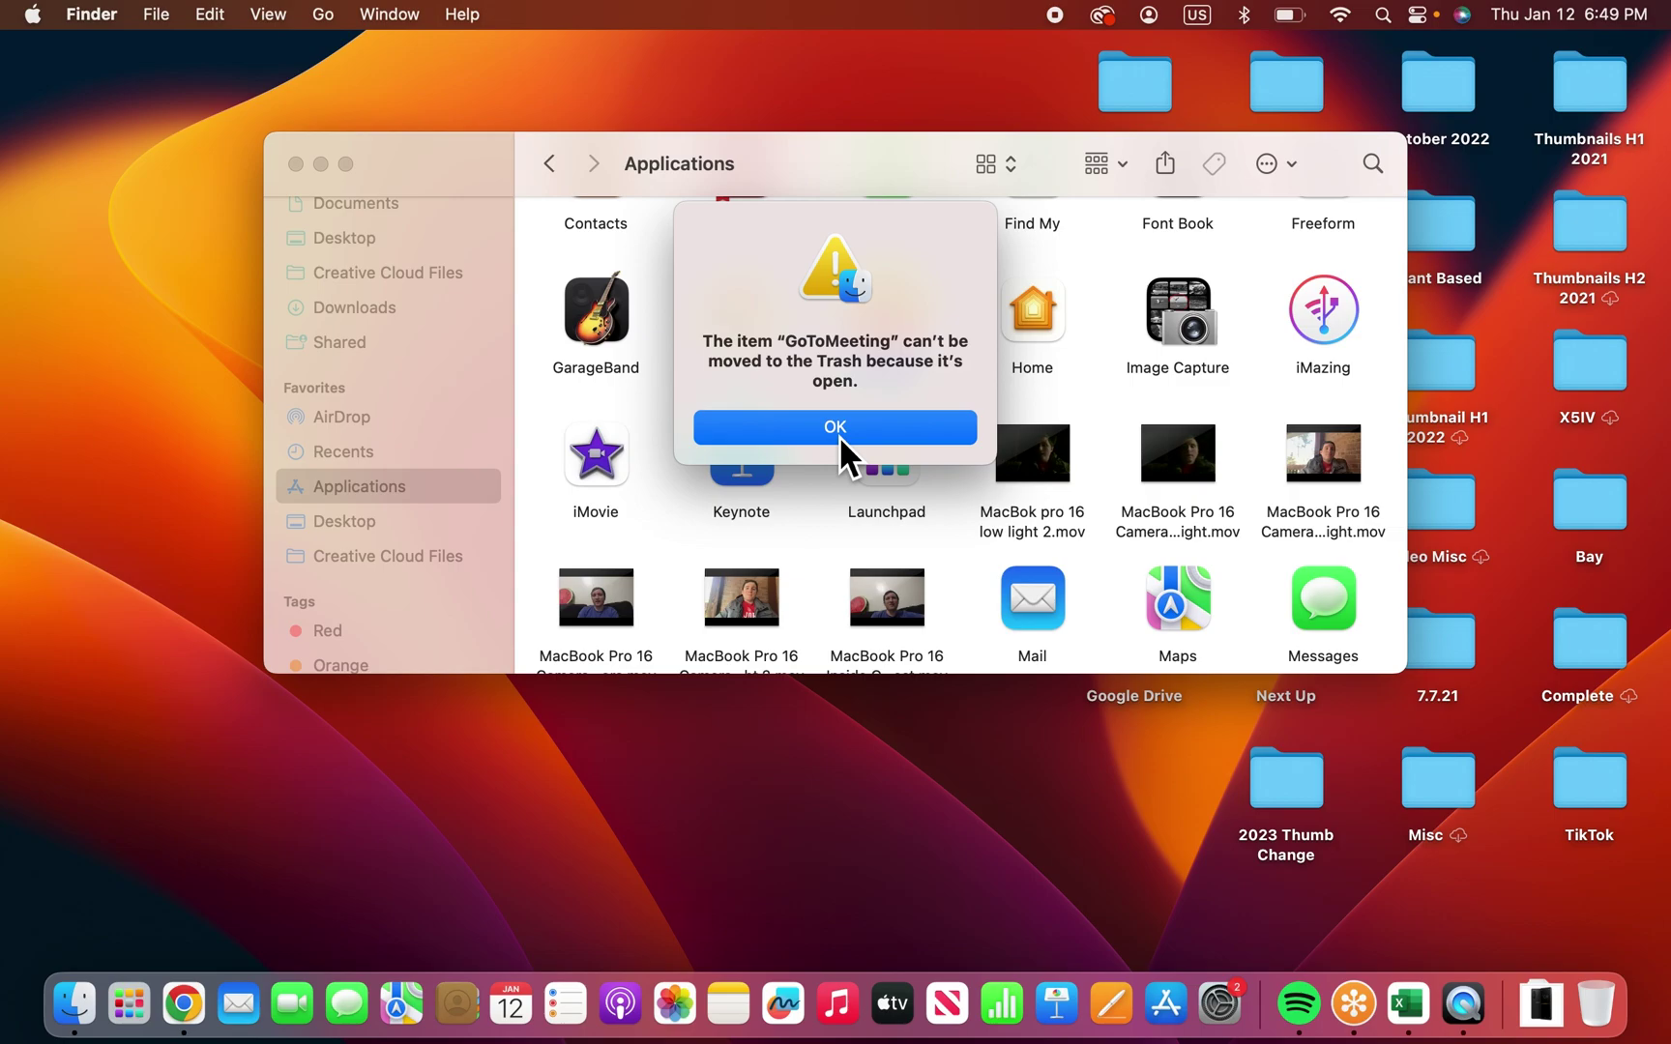
# Dismiss the 'can't be moved to the Trash' alert and bring up Force Quit Applications
pyautogui.click(837, 430)
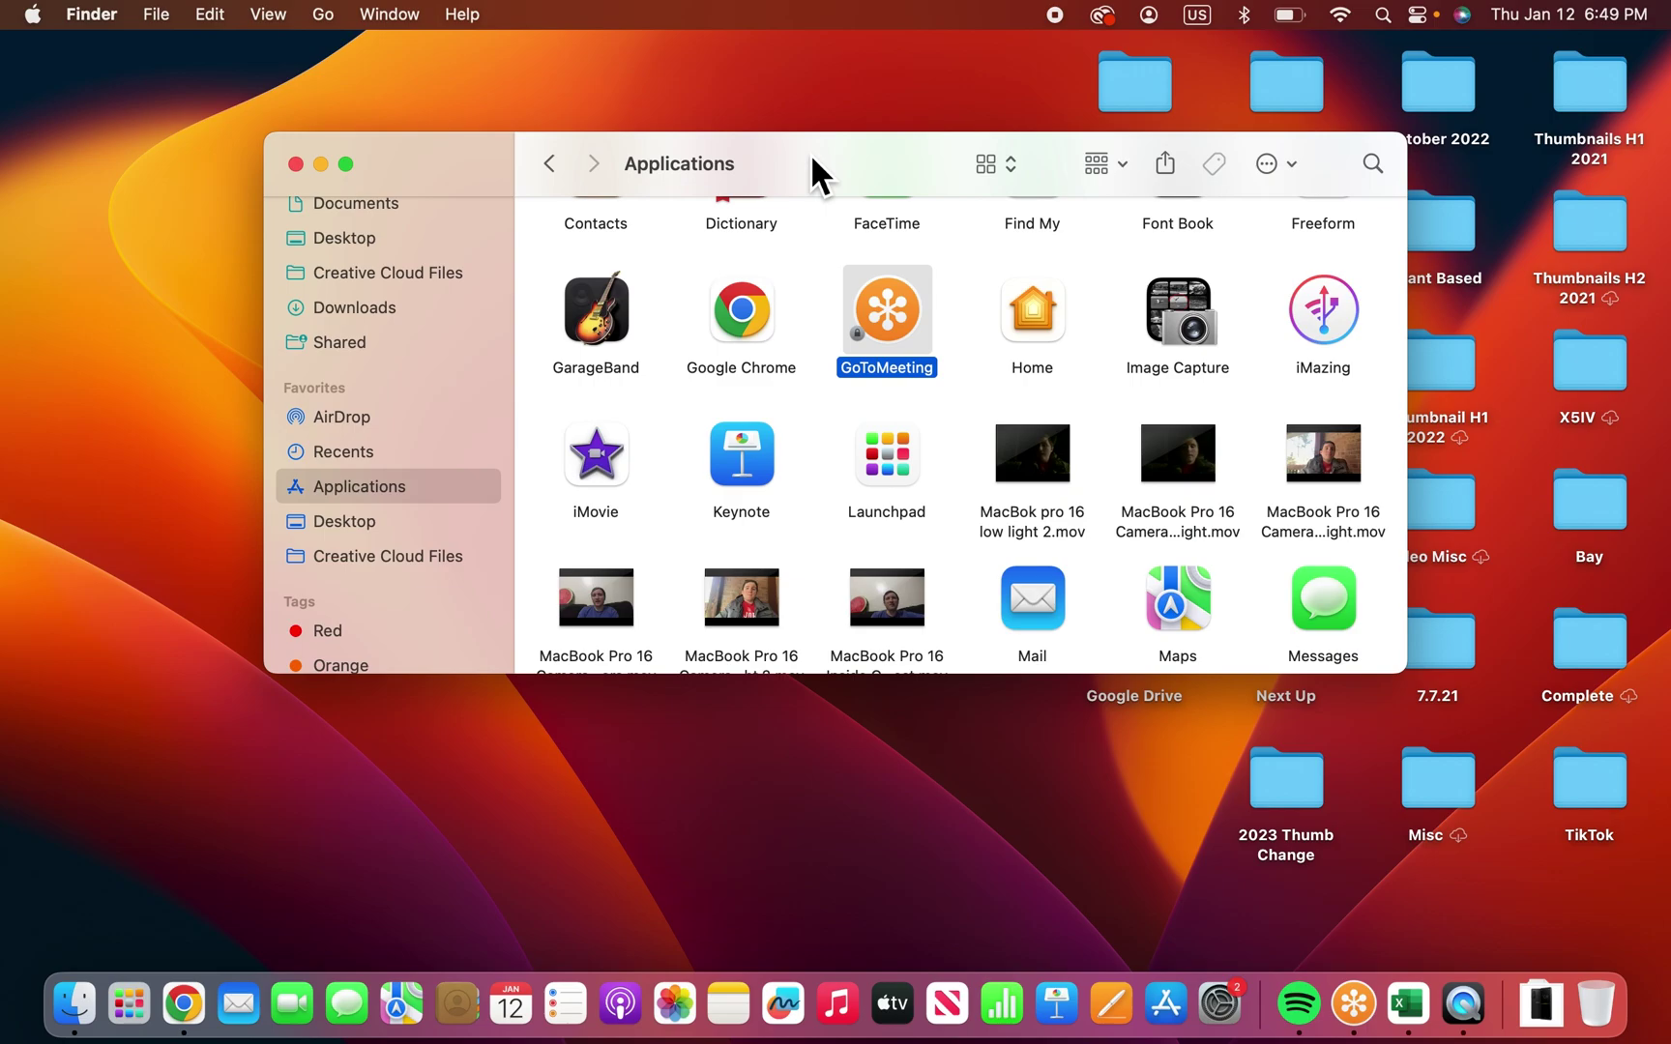
pyautogui.press('super+alt+Escape')
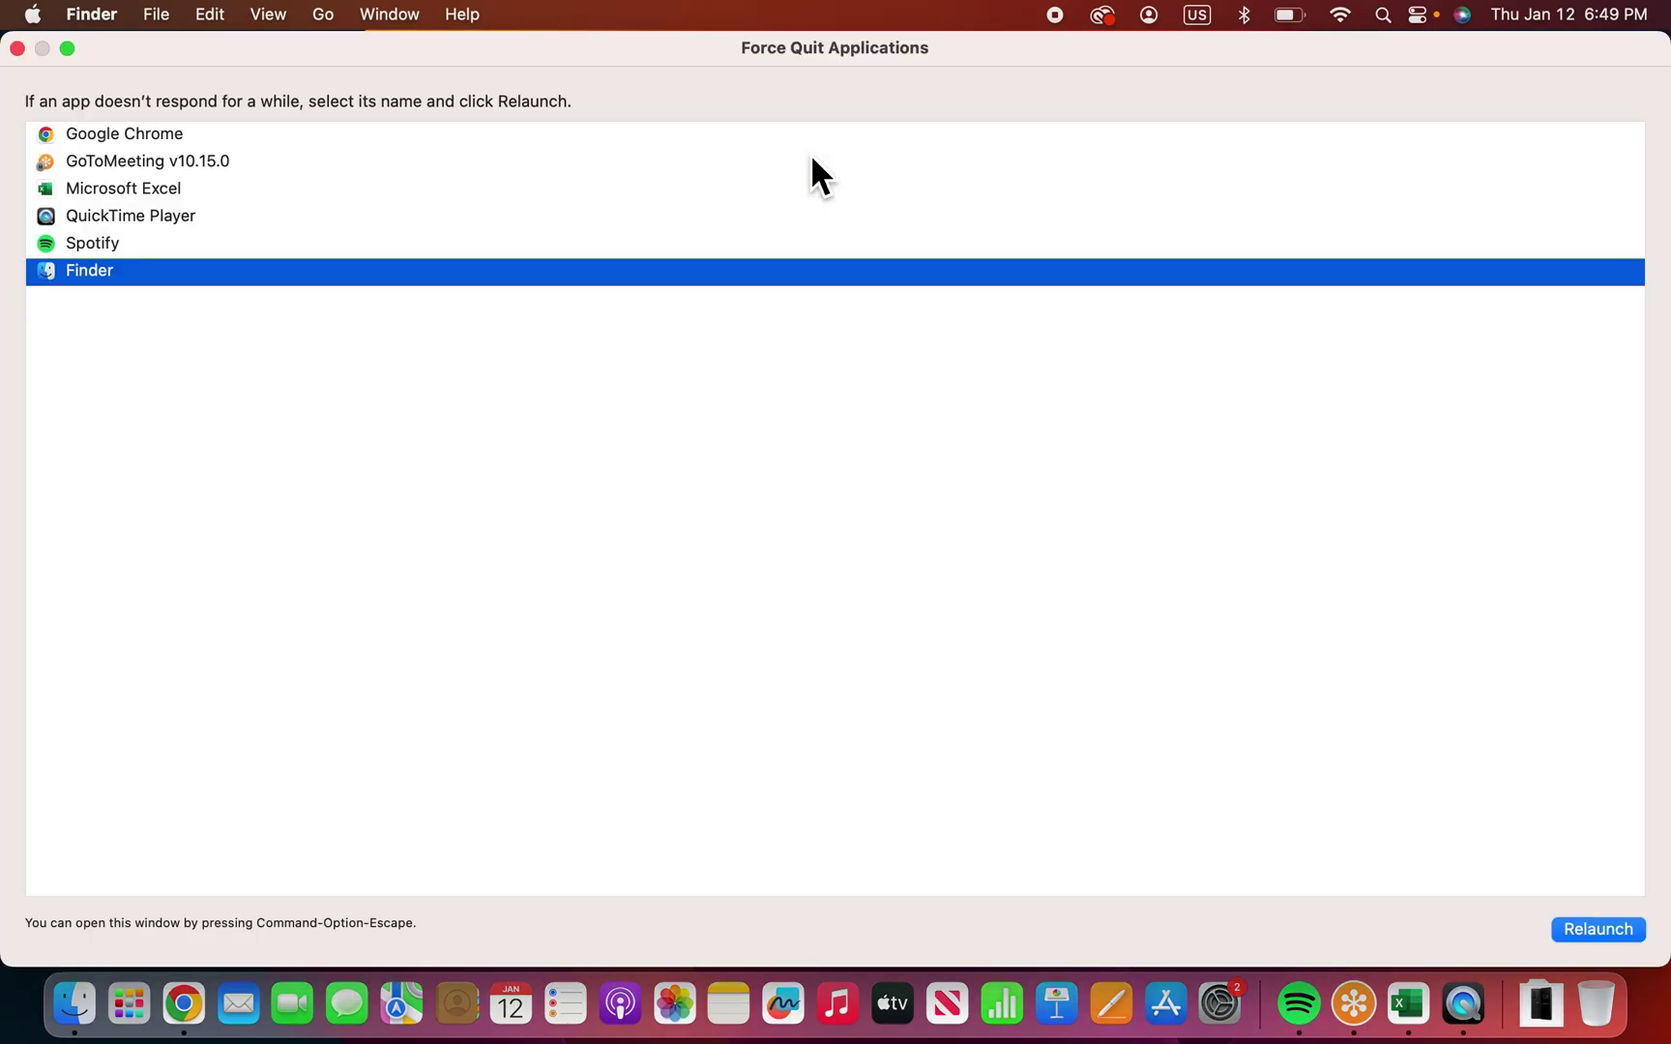
# Force quit GoToMeeting and close the Force Quit Applications window
pyautogui.click(174, 163)
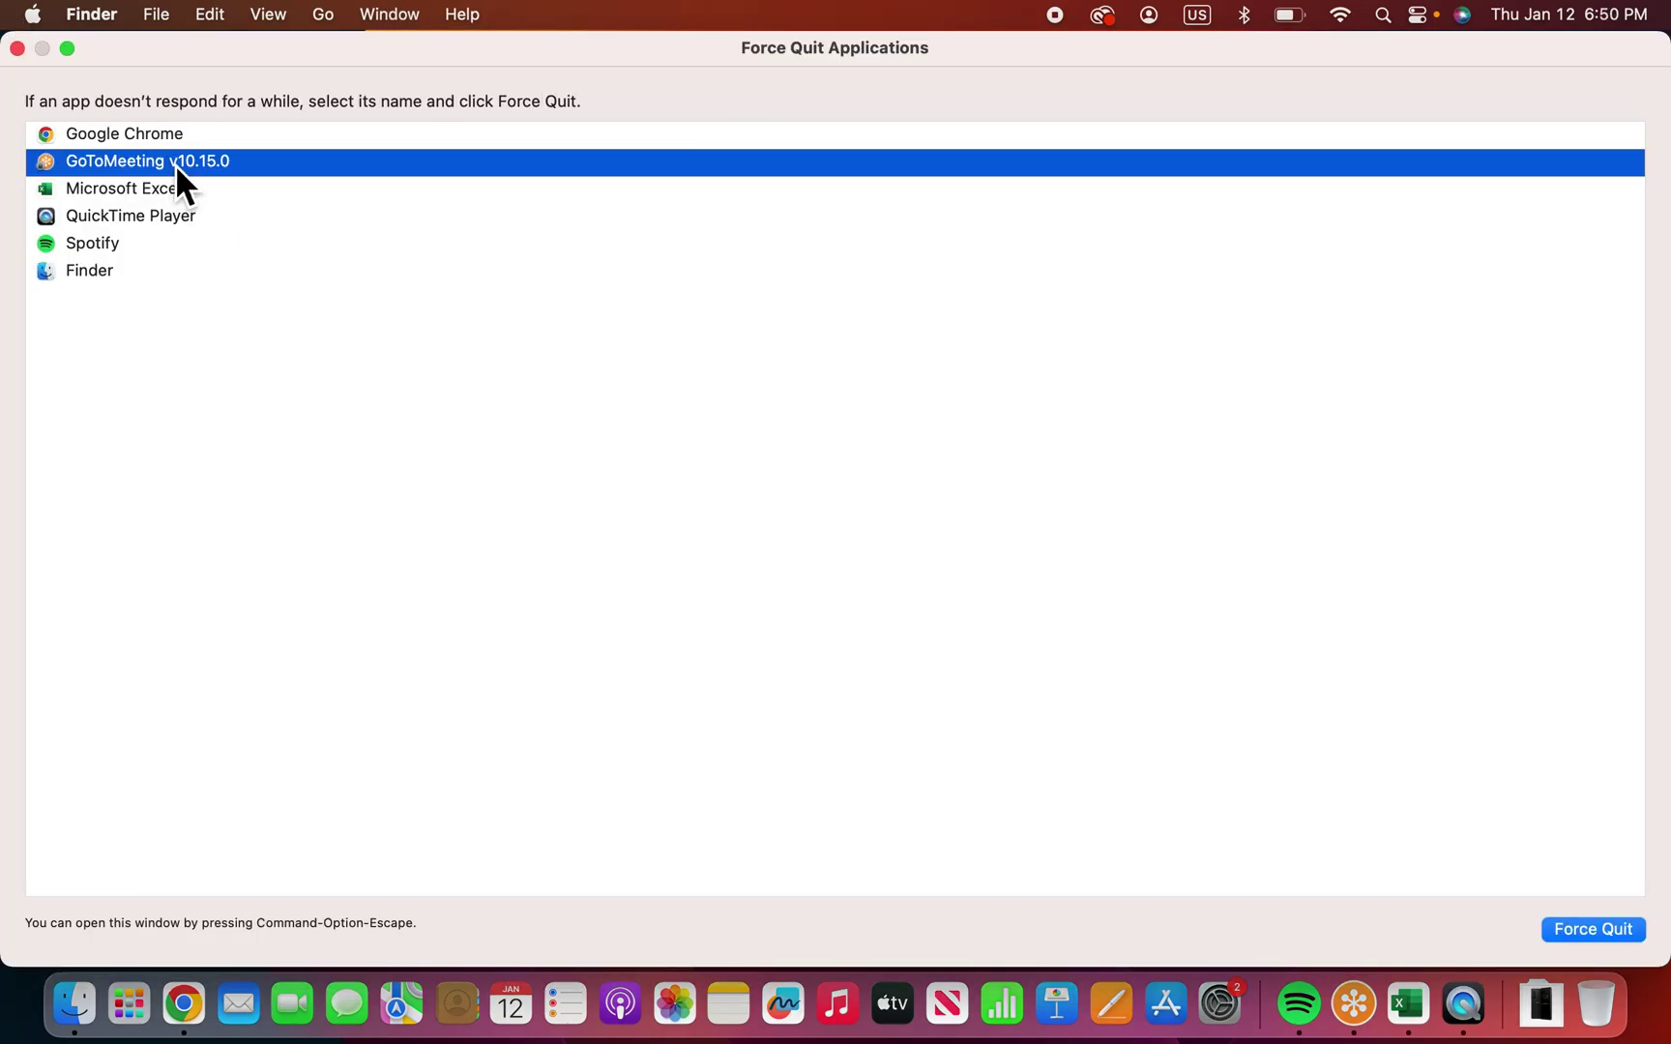
pyautogui.press('Return')
pyautogui.press('Return')
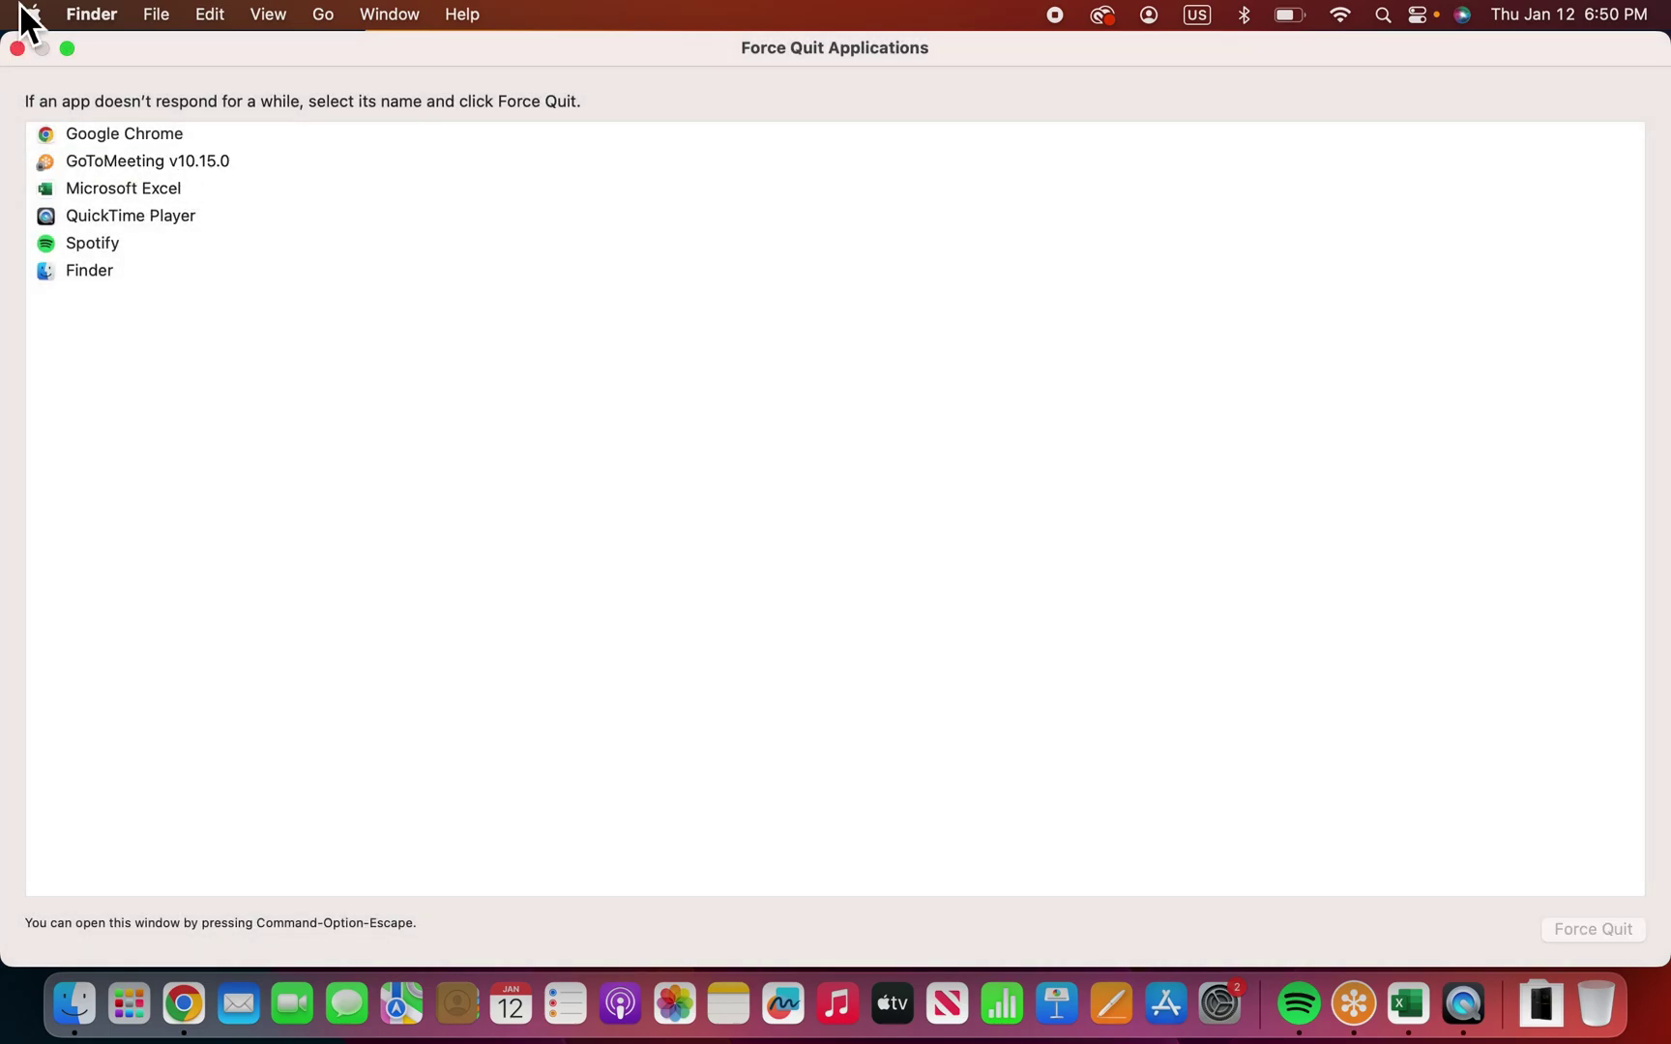
pyautogui.click(19, 48)
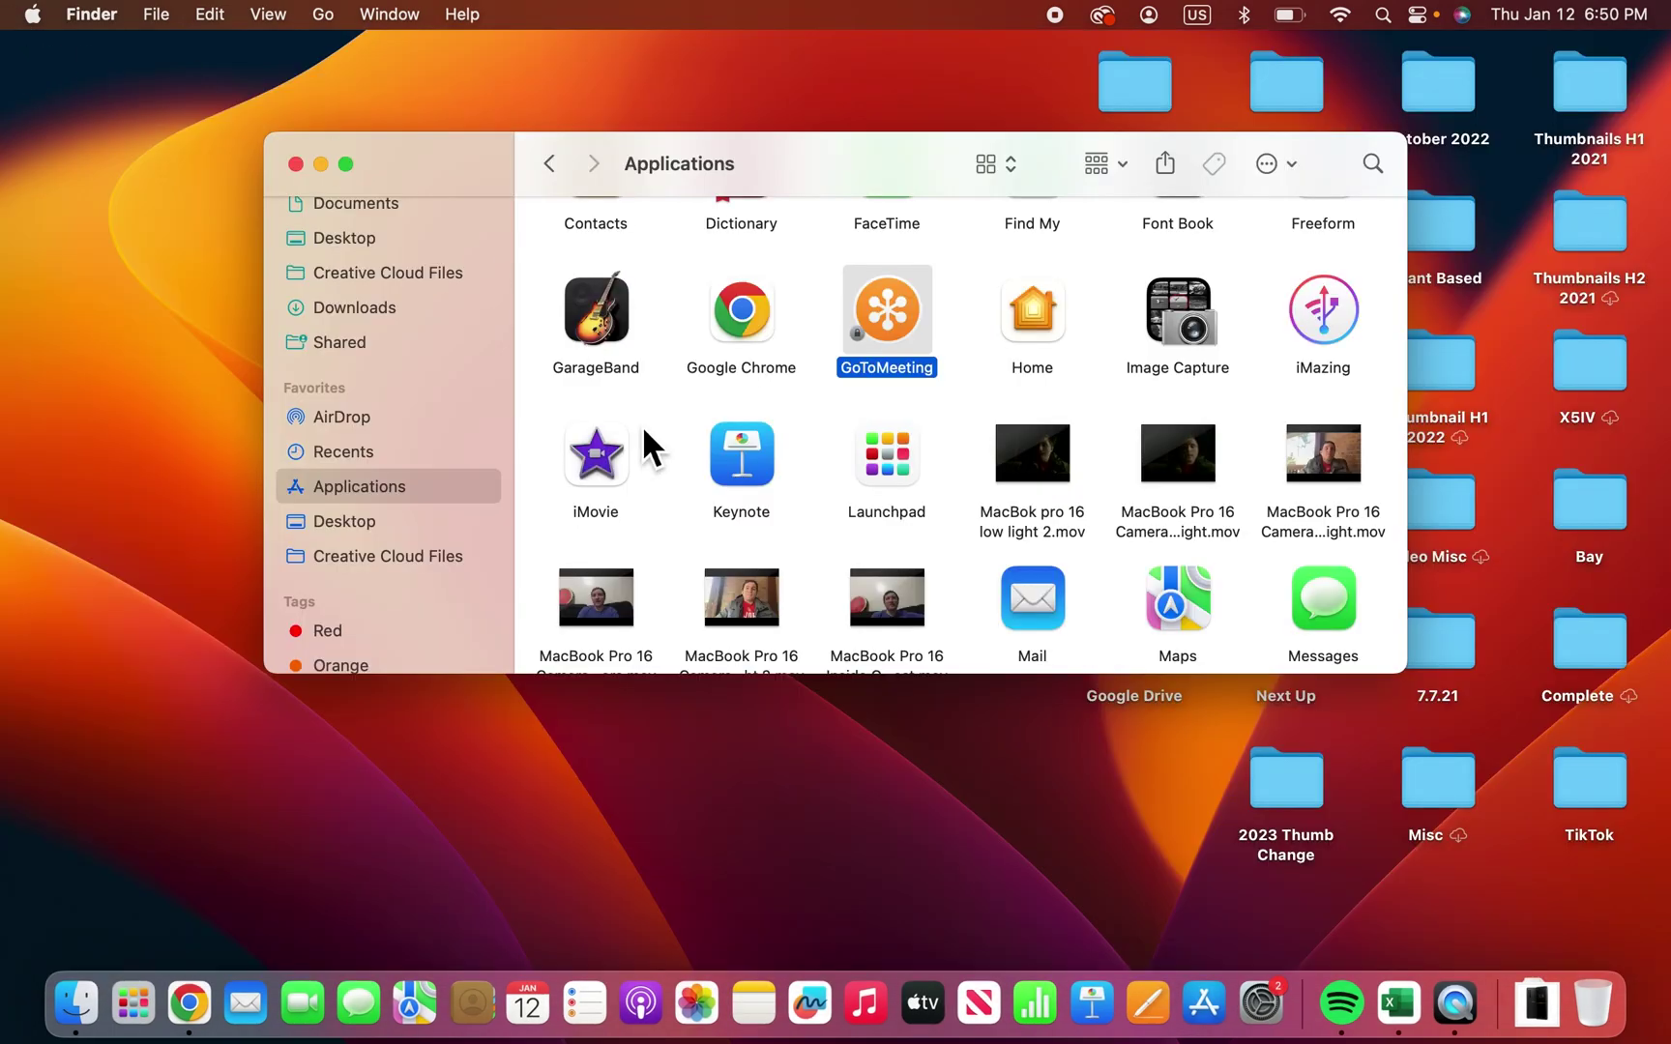
# Trash the locked GoToMeeting app, confirming with Continue, and close the Applications window
pyautogui.moveTo(889, 318); pyautogui.dragTo(1590, 1011)
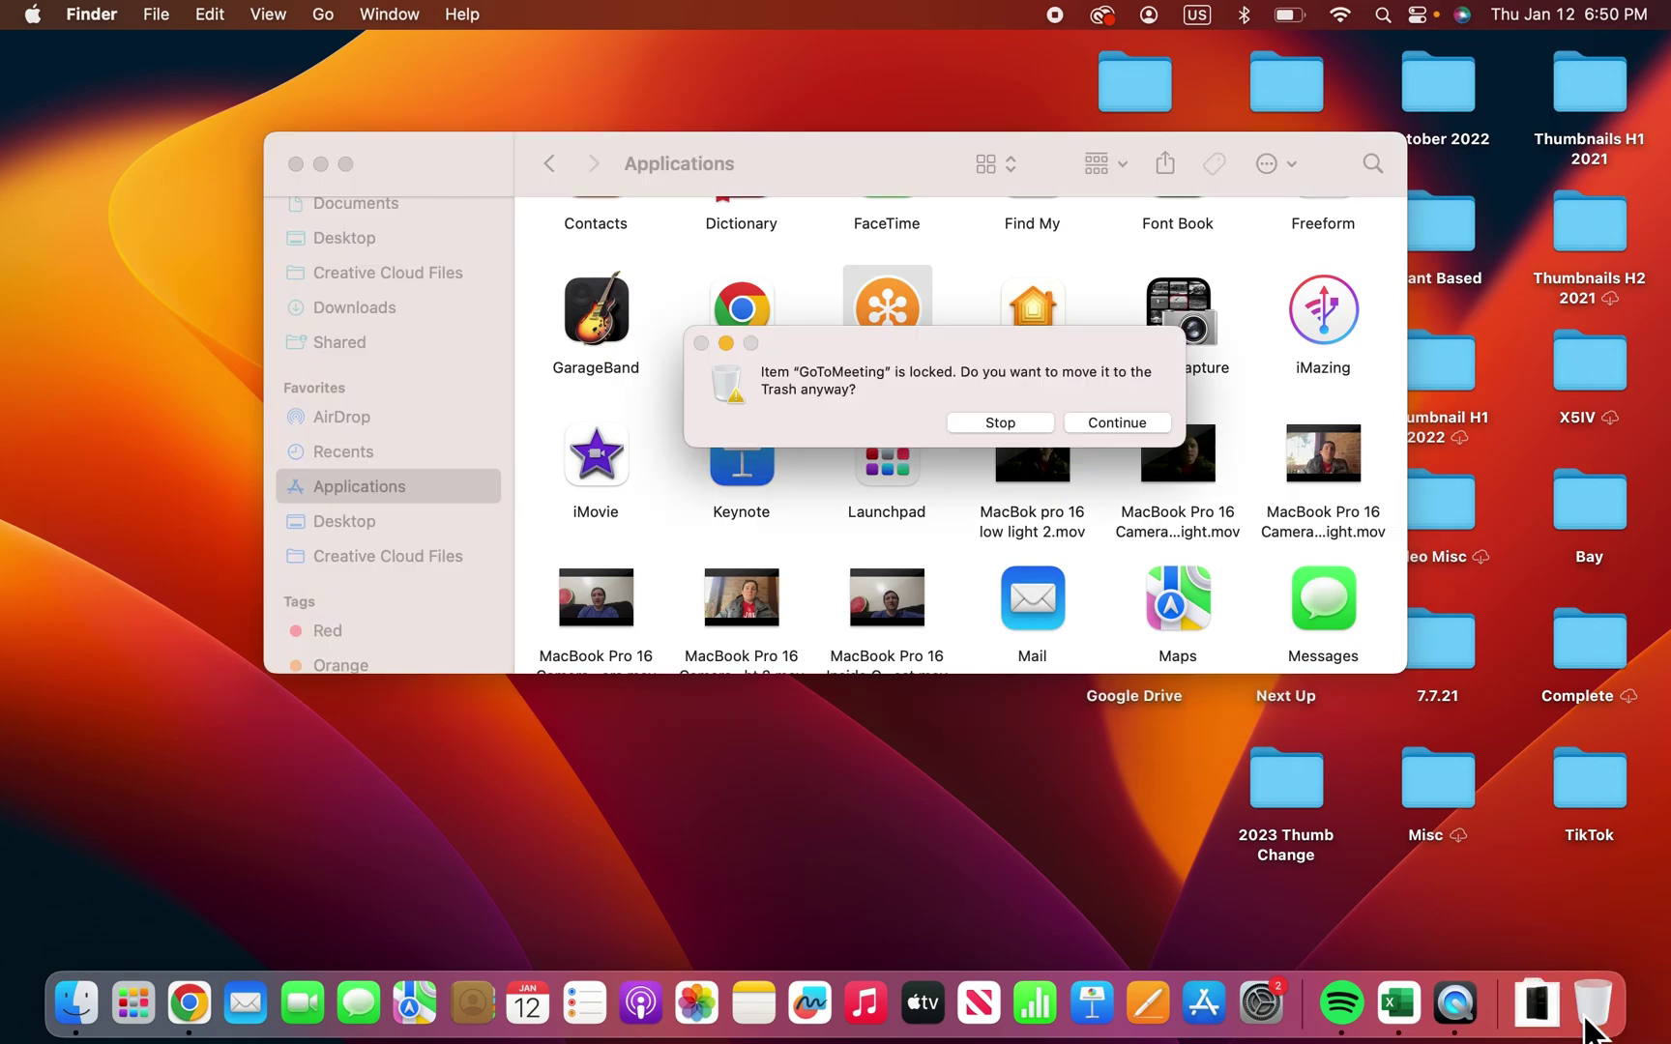
pyautogui.click(1117, 421)
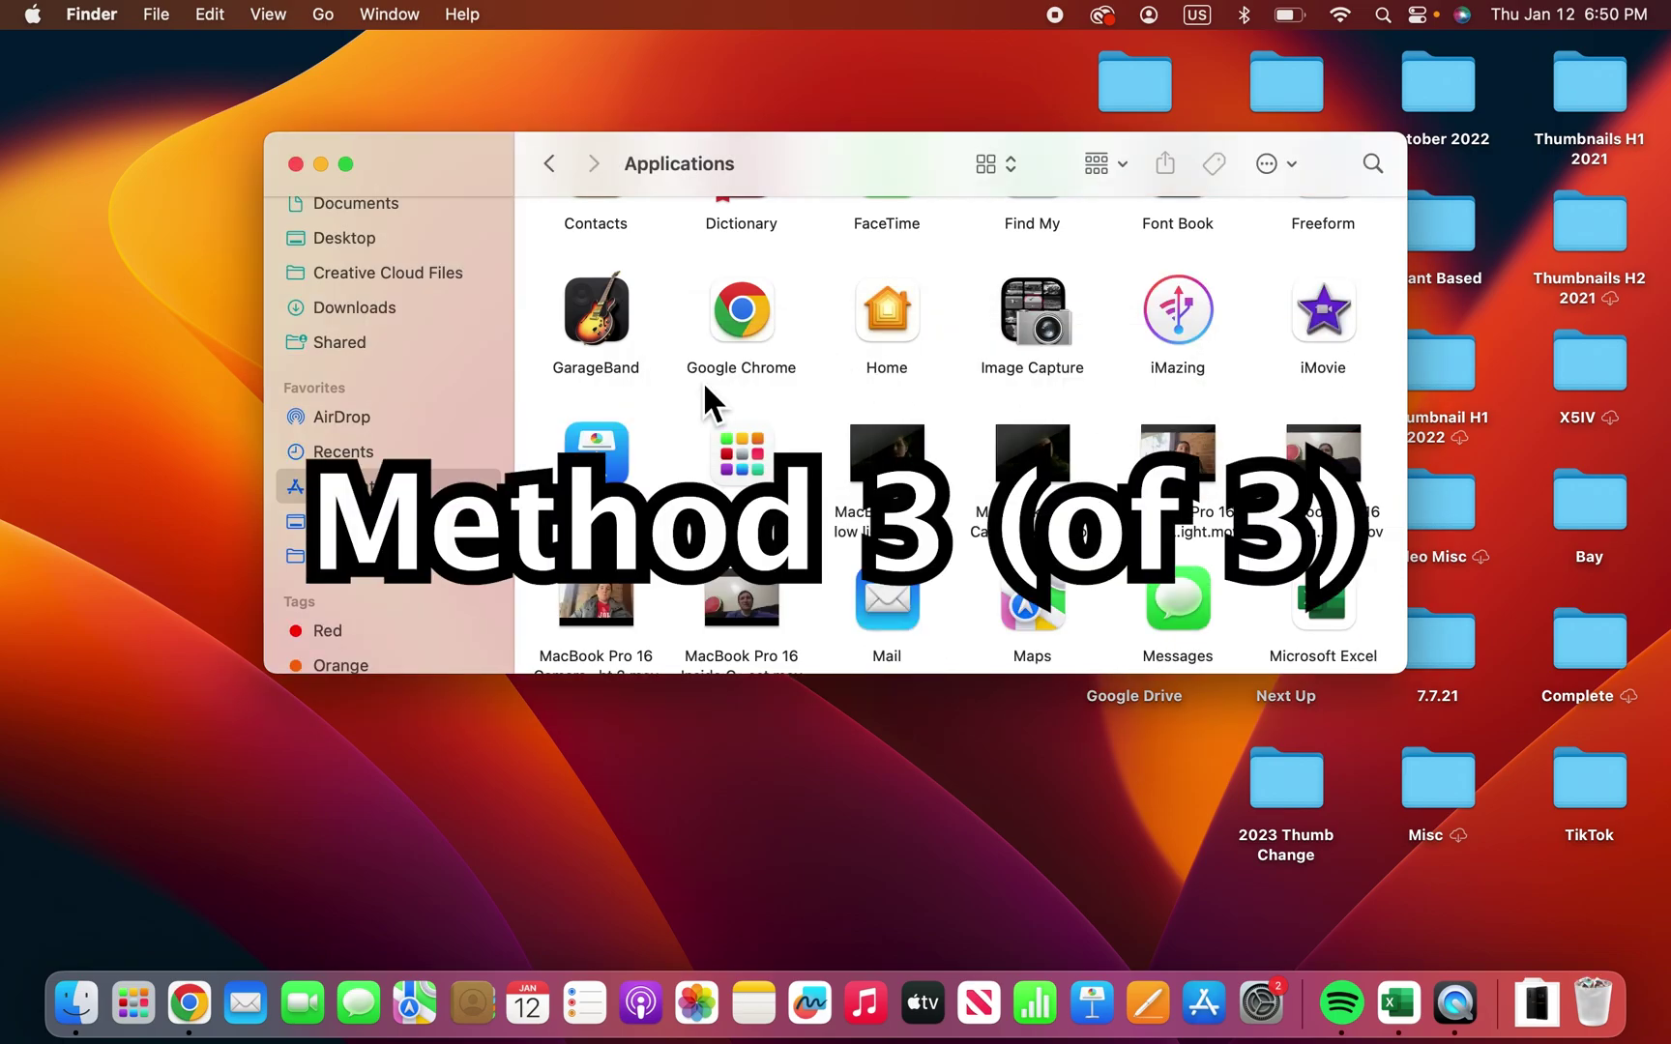
pyautogui.click(295, 164)
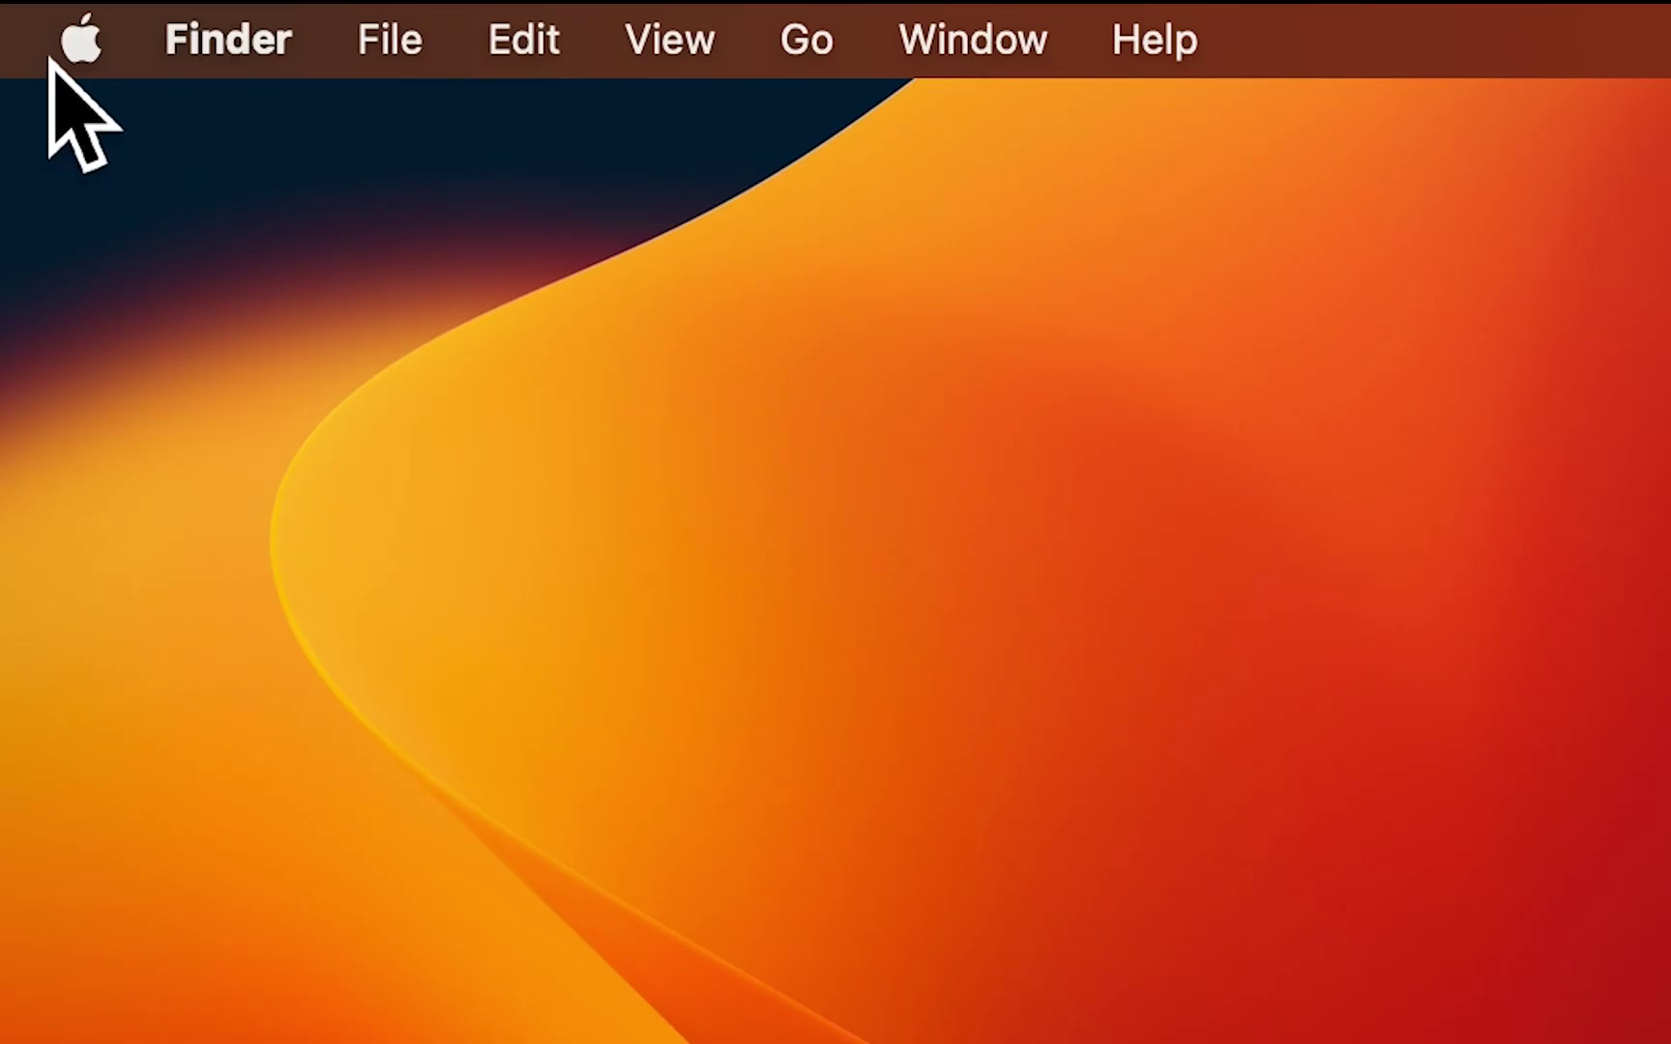
# Go from About This Mac through More Info to the Macintosh HD storage details
pyautogui.click(32, 15)
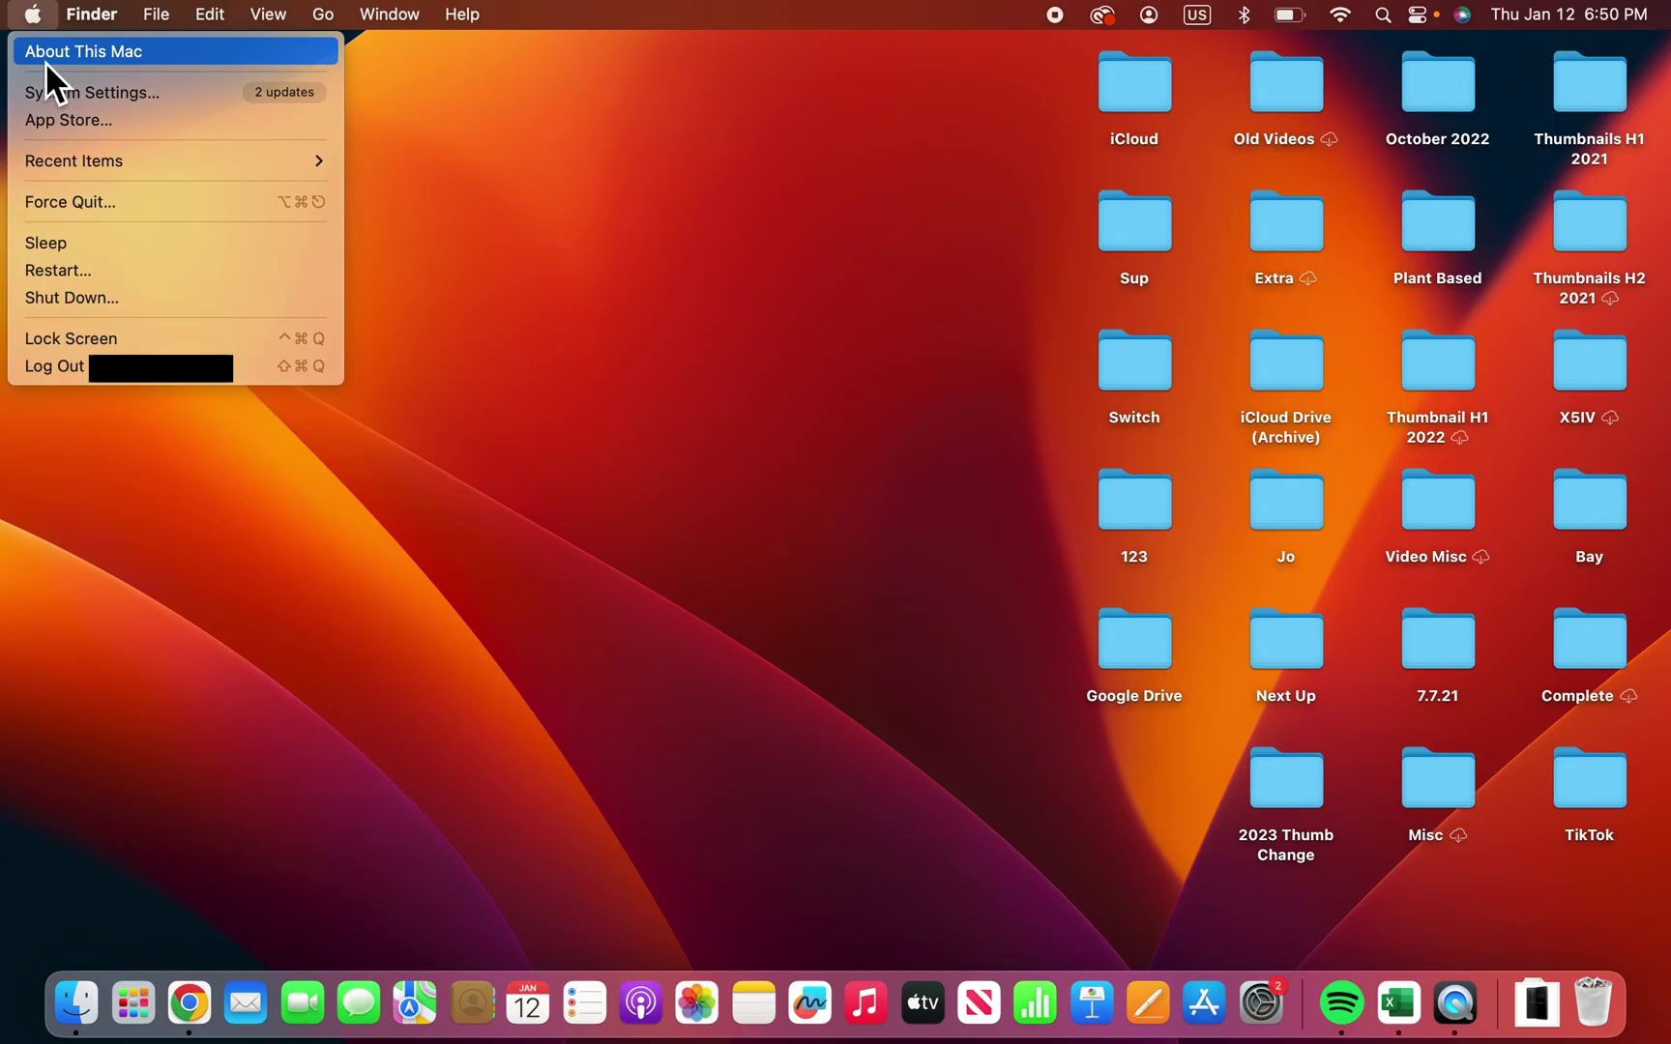
pyautogui.click(159, 144)
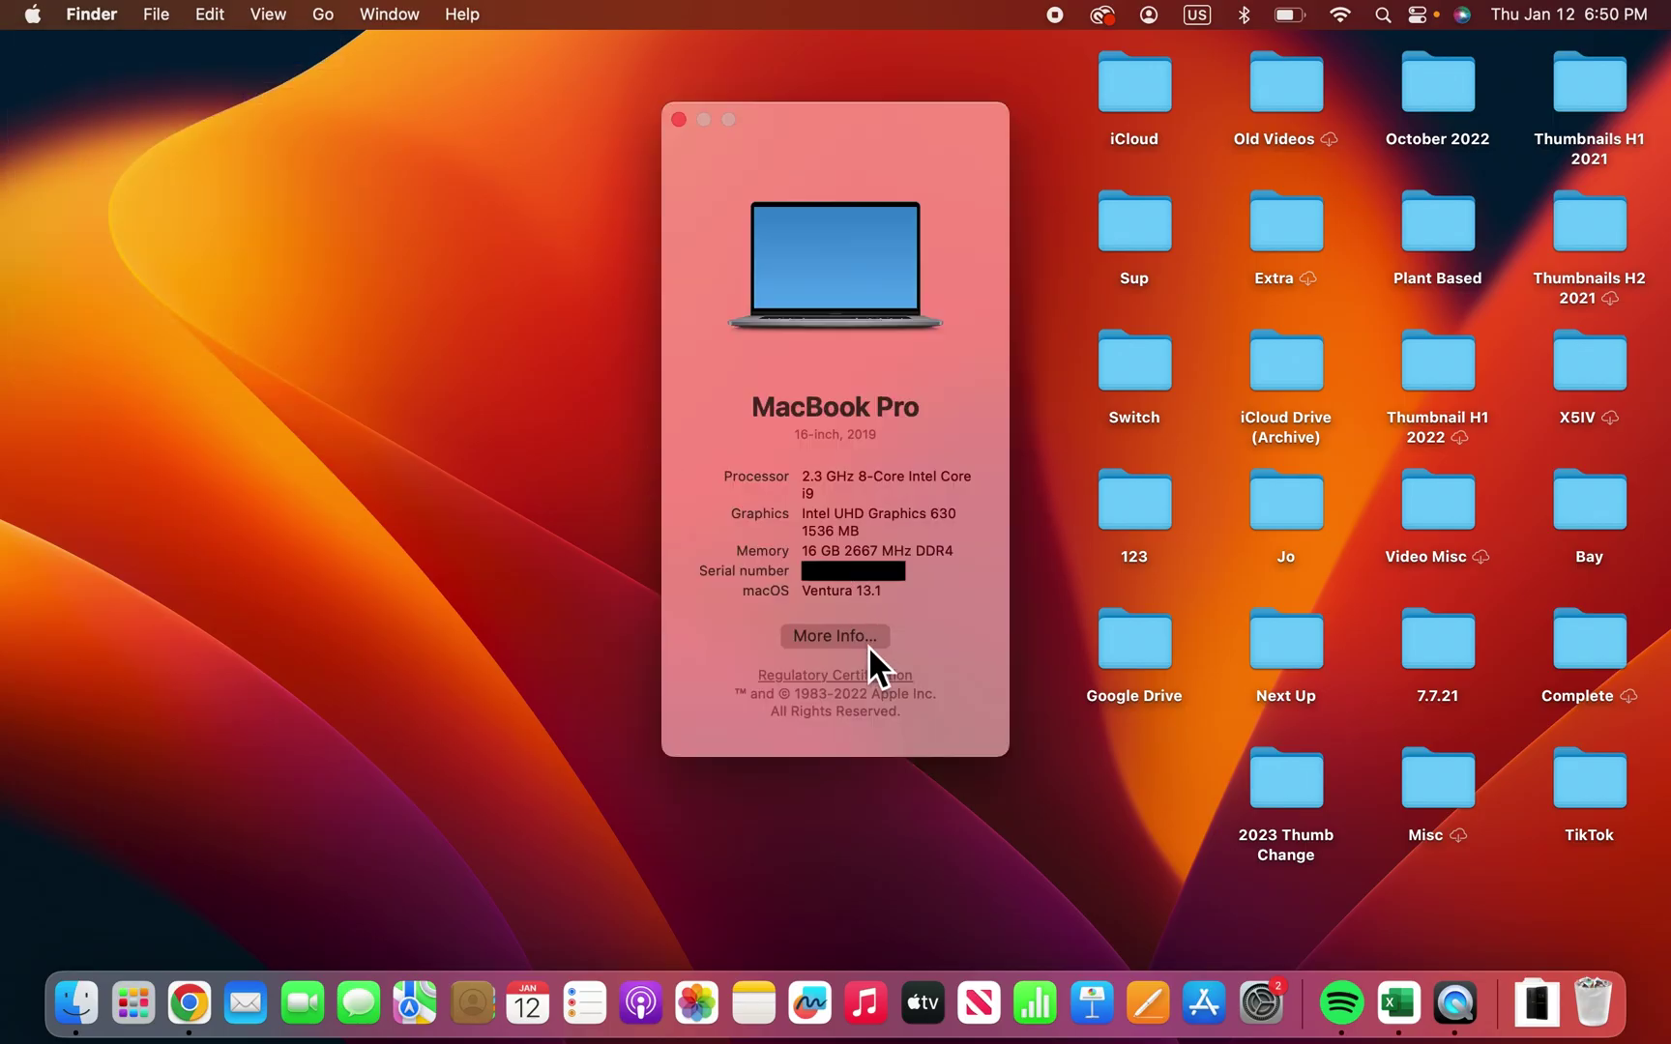
pyautogui.click(842, 635)
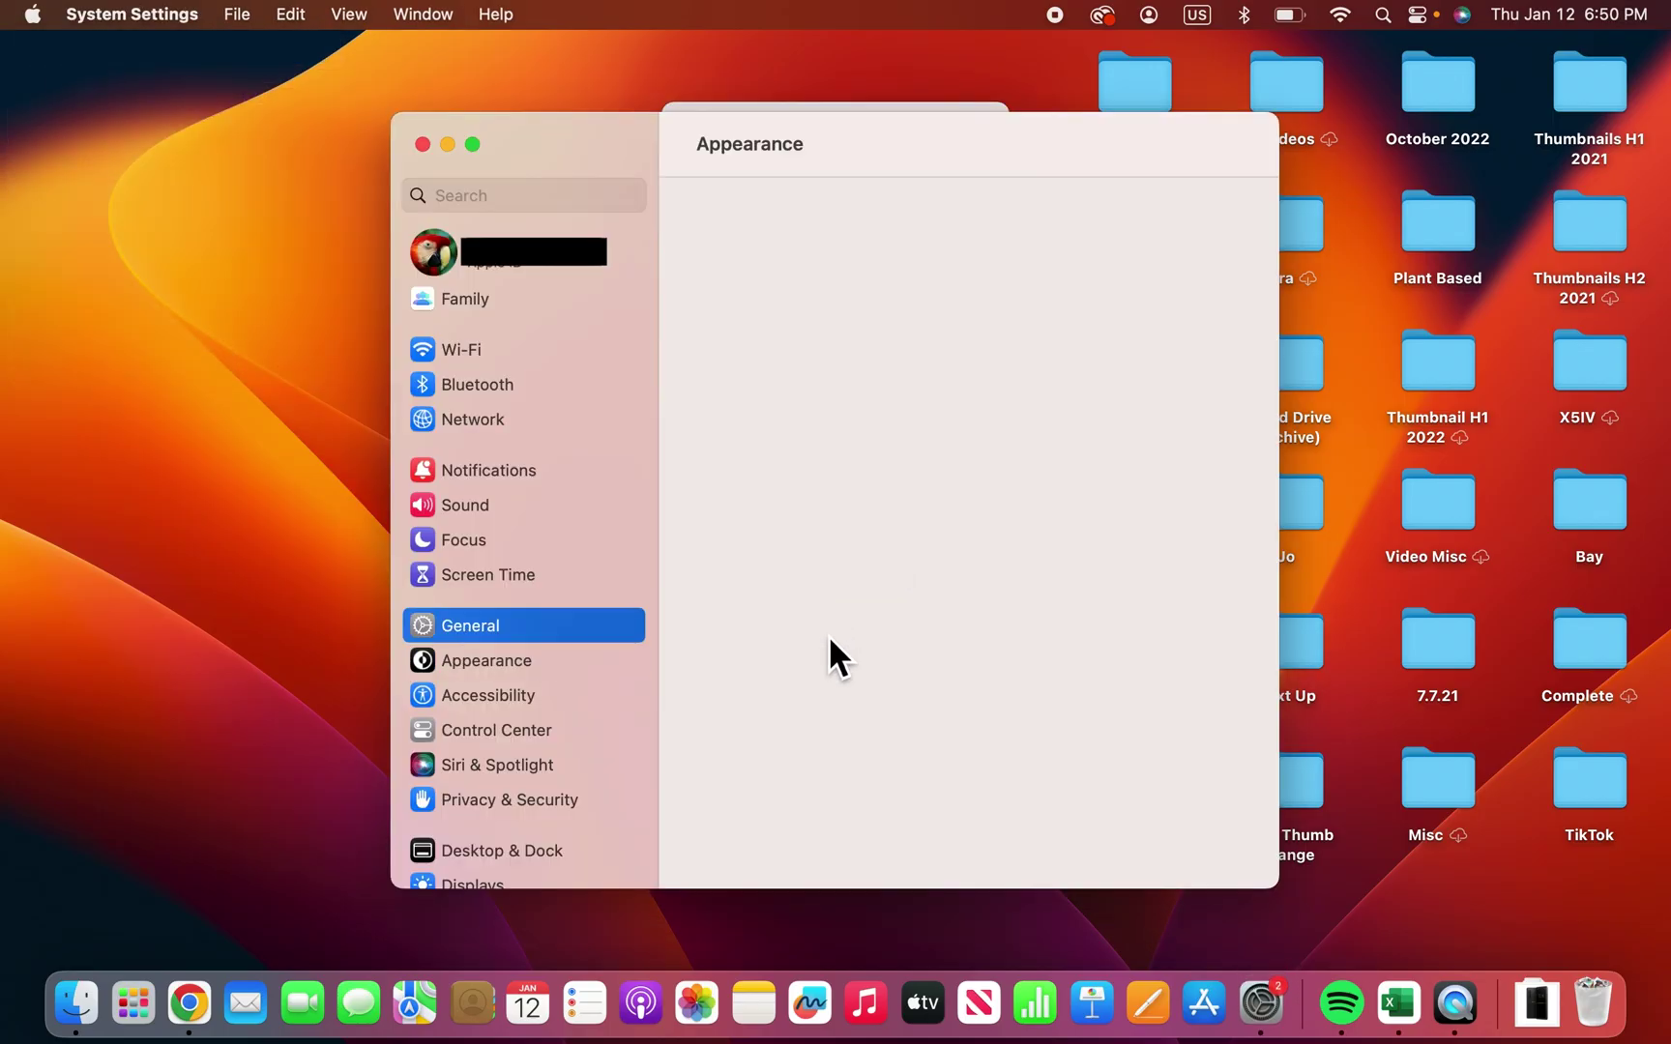
pyautogui.scroll(-10, 917, 637)
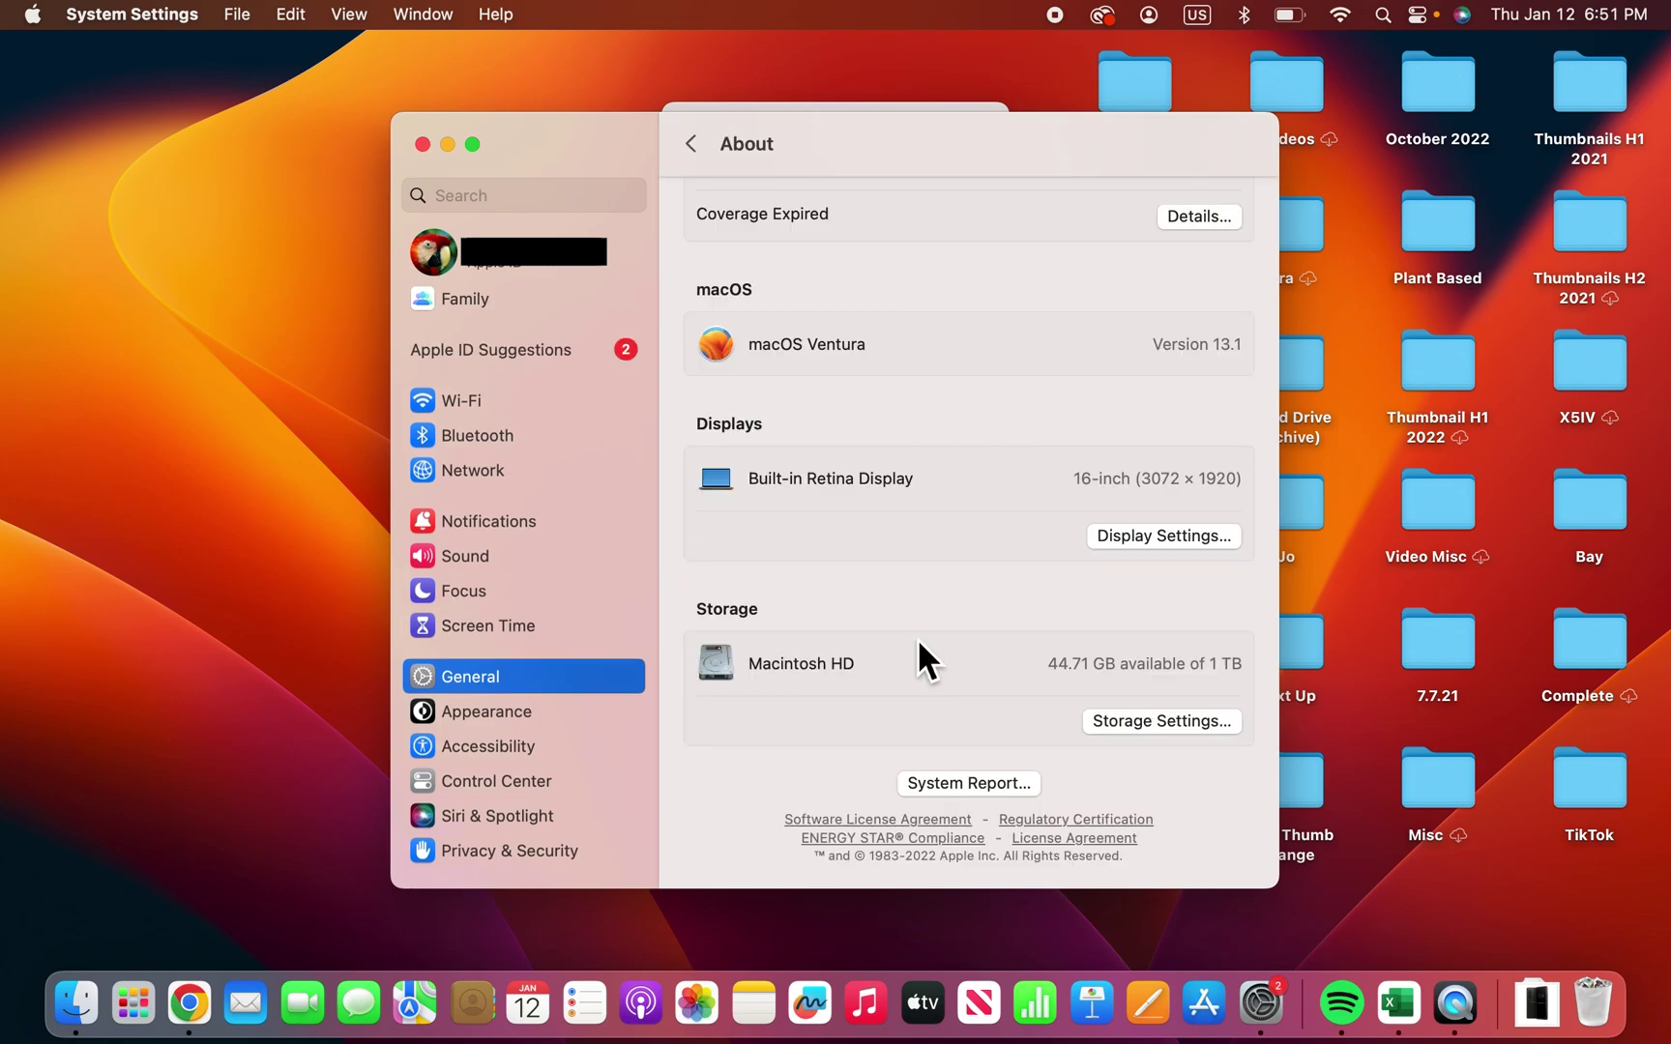
pyautogui.click(1139, 721)
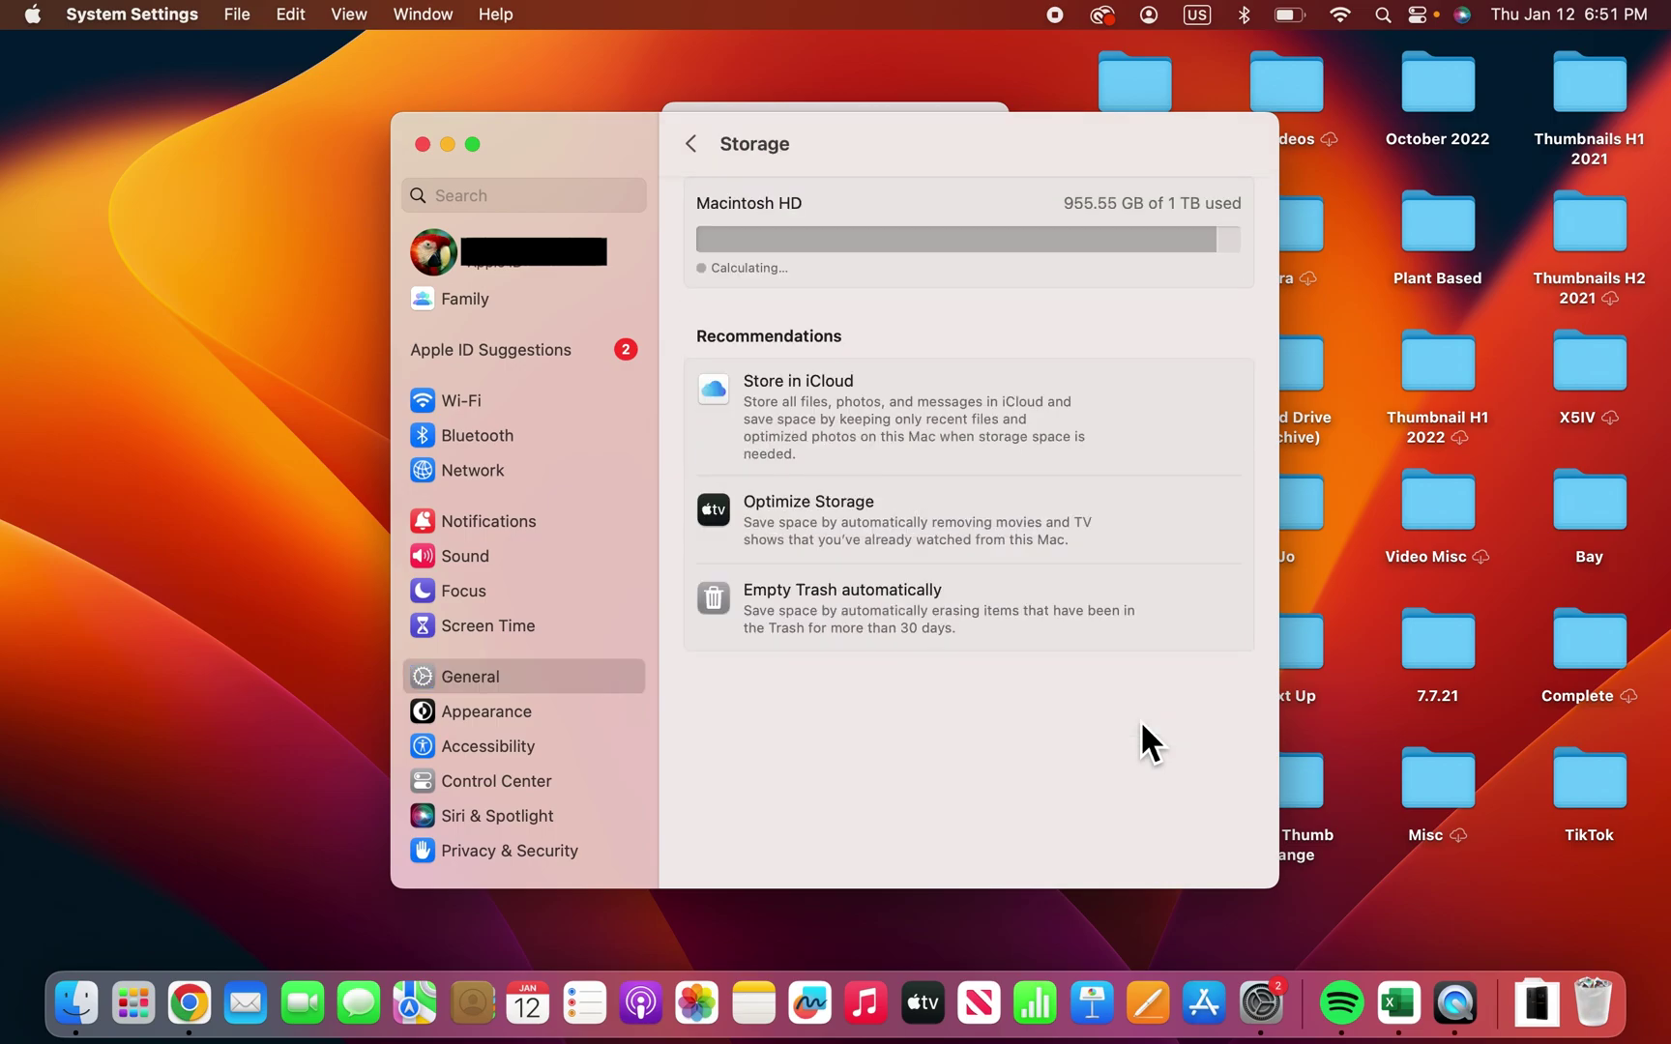
# Dismiss the Spotlight search and show the installed applications list (27.25 GB)
pyautogui.click(1387, 17)
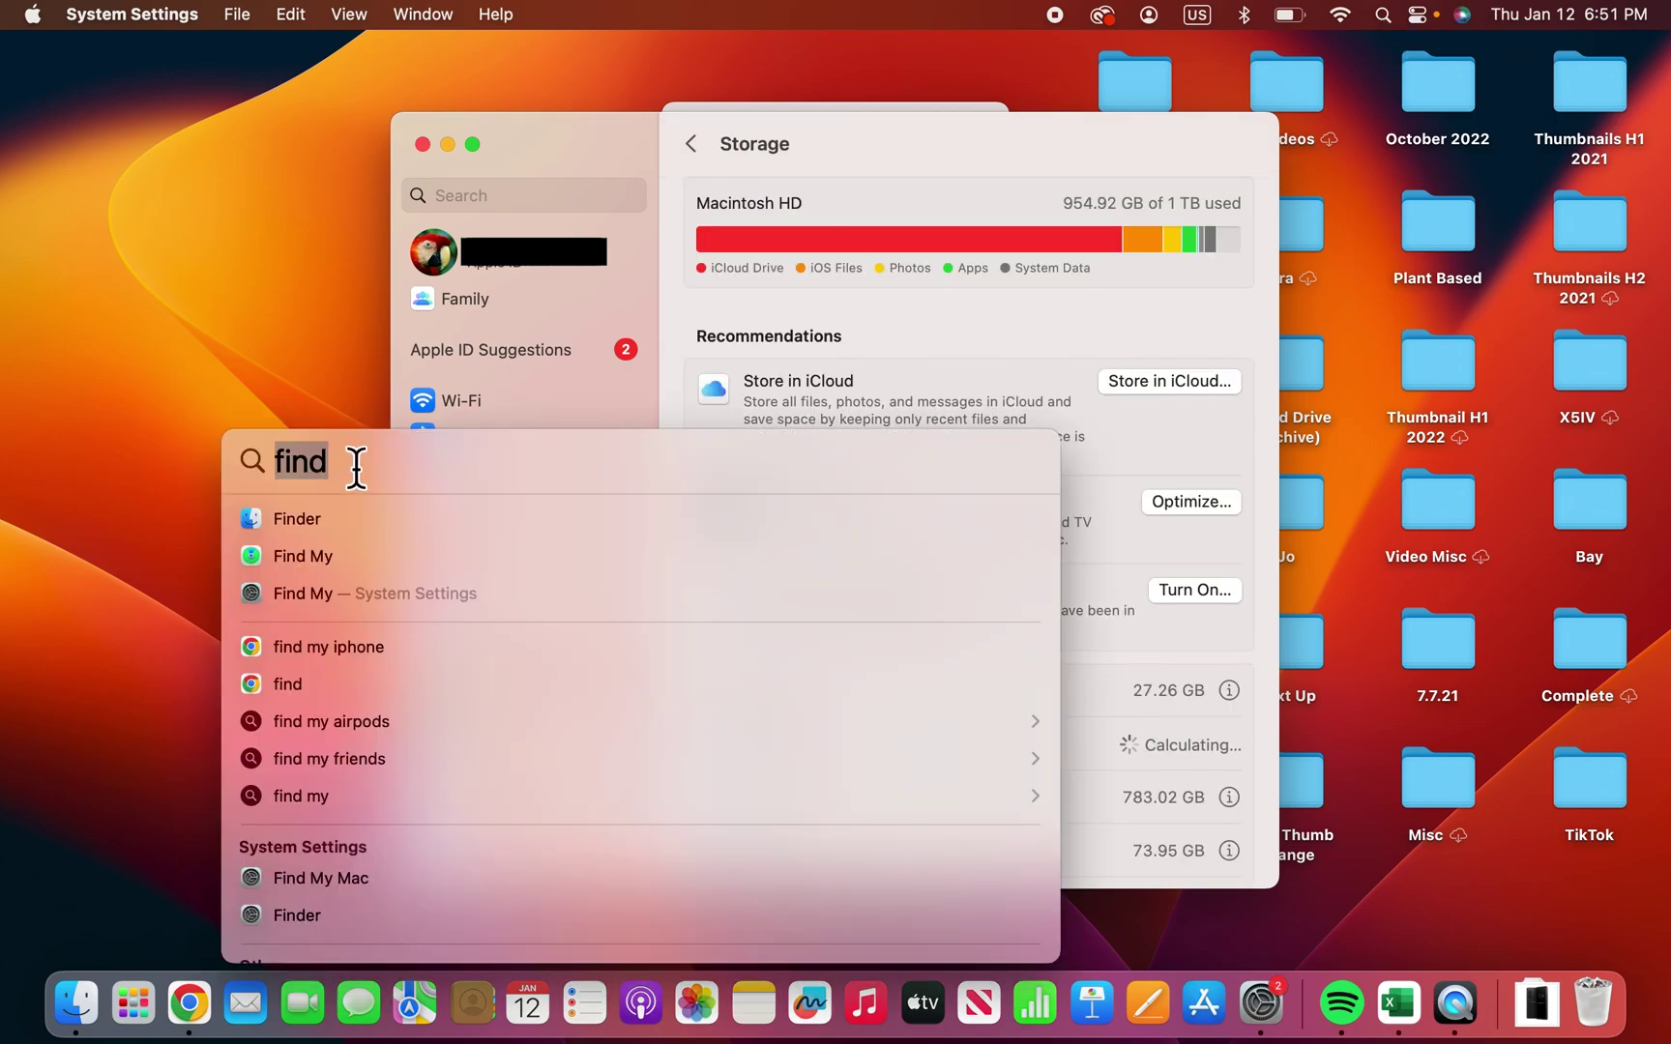
pyautogui.write('storage')
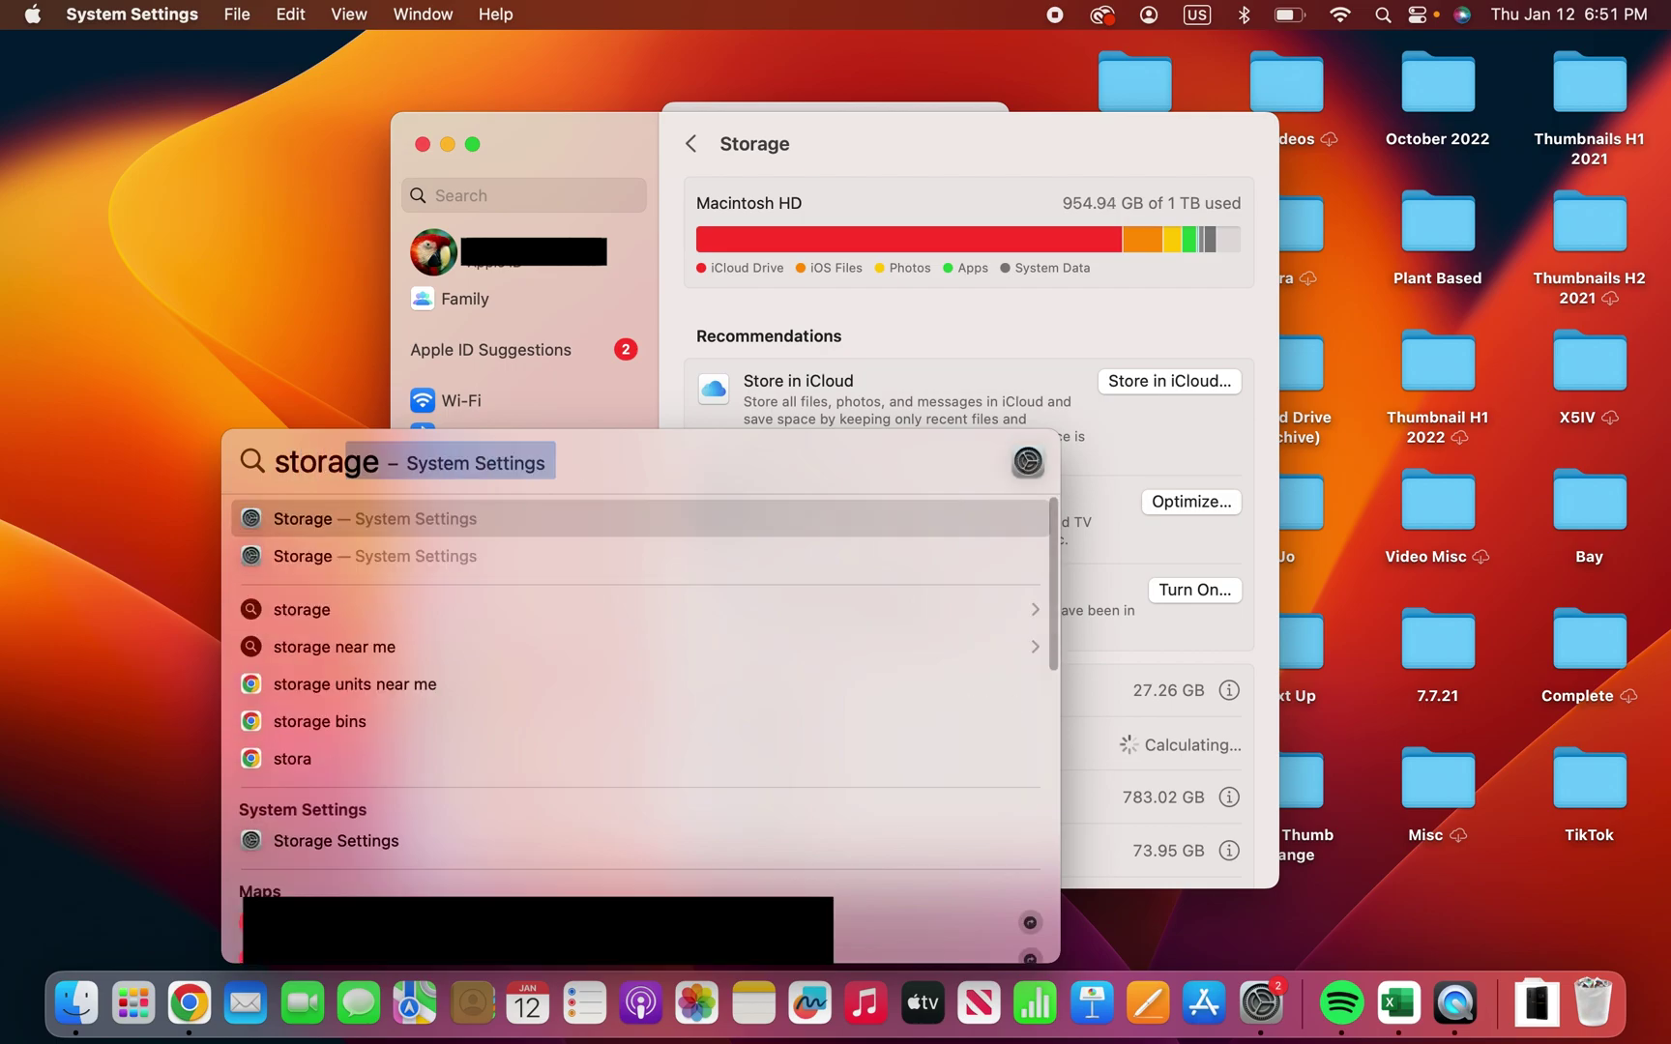
pyautogui.press('Return')
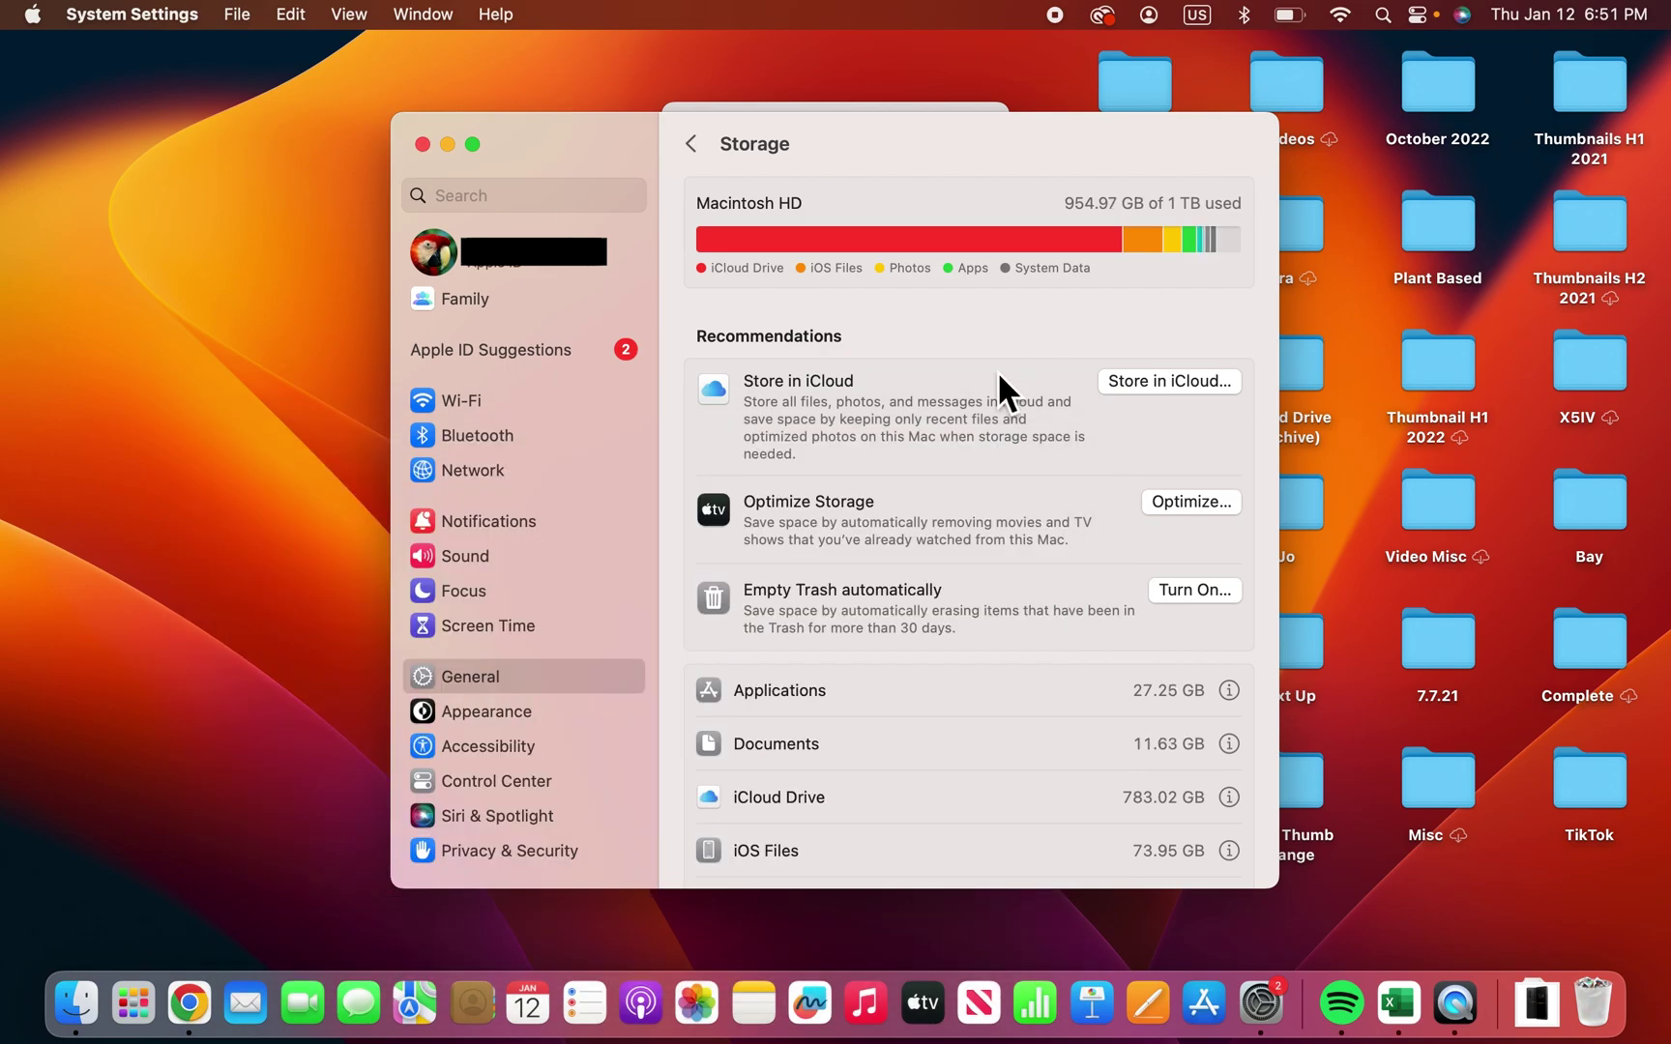
pyautogui.click(1229, 691)
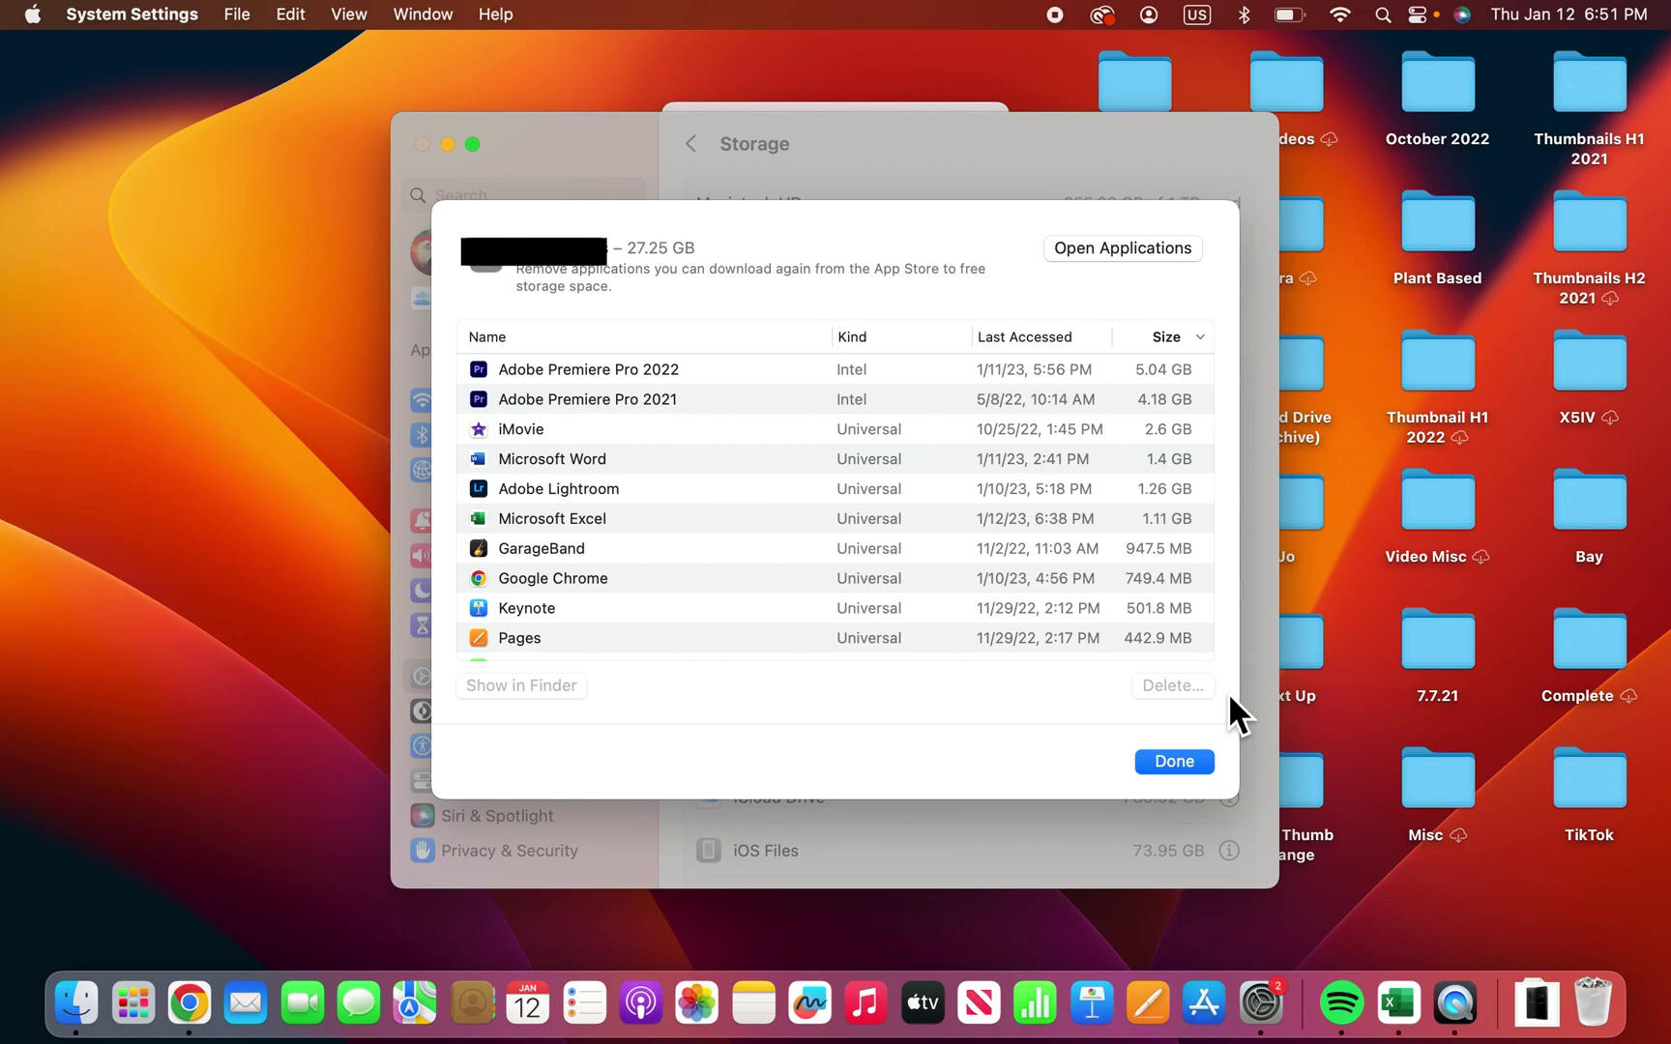
# Sort the applications largest first, then select Microsoft Excel and confirm its deletion
pyautogui.click(1170, 334)
pyautogui.click(1169, 336)
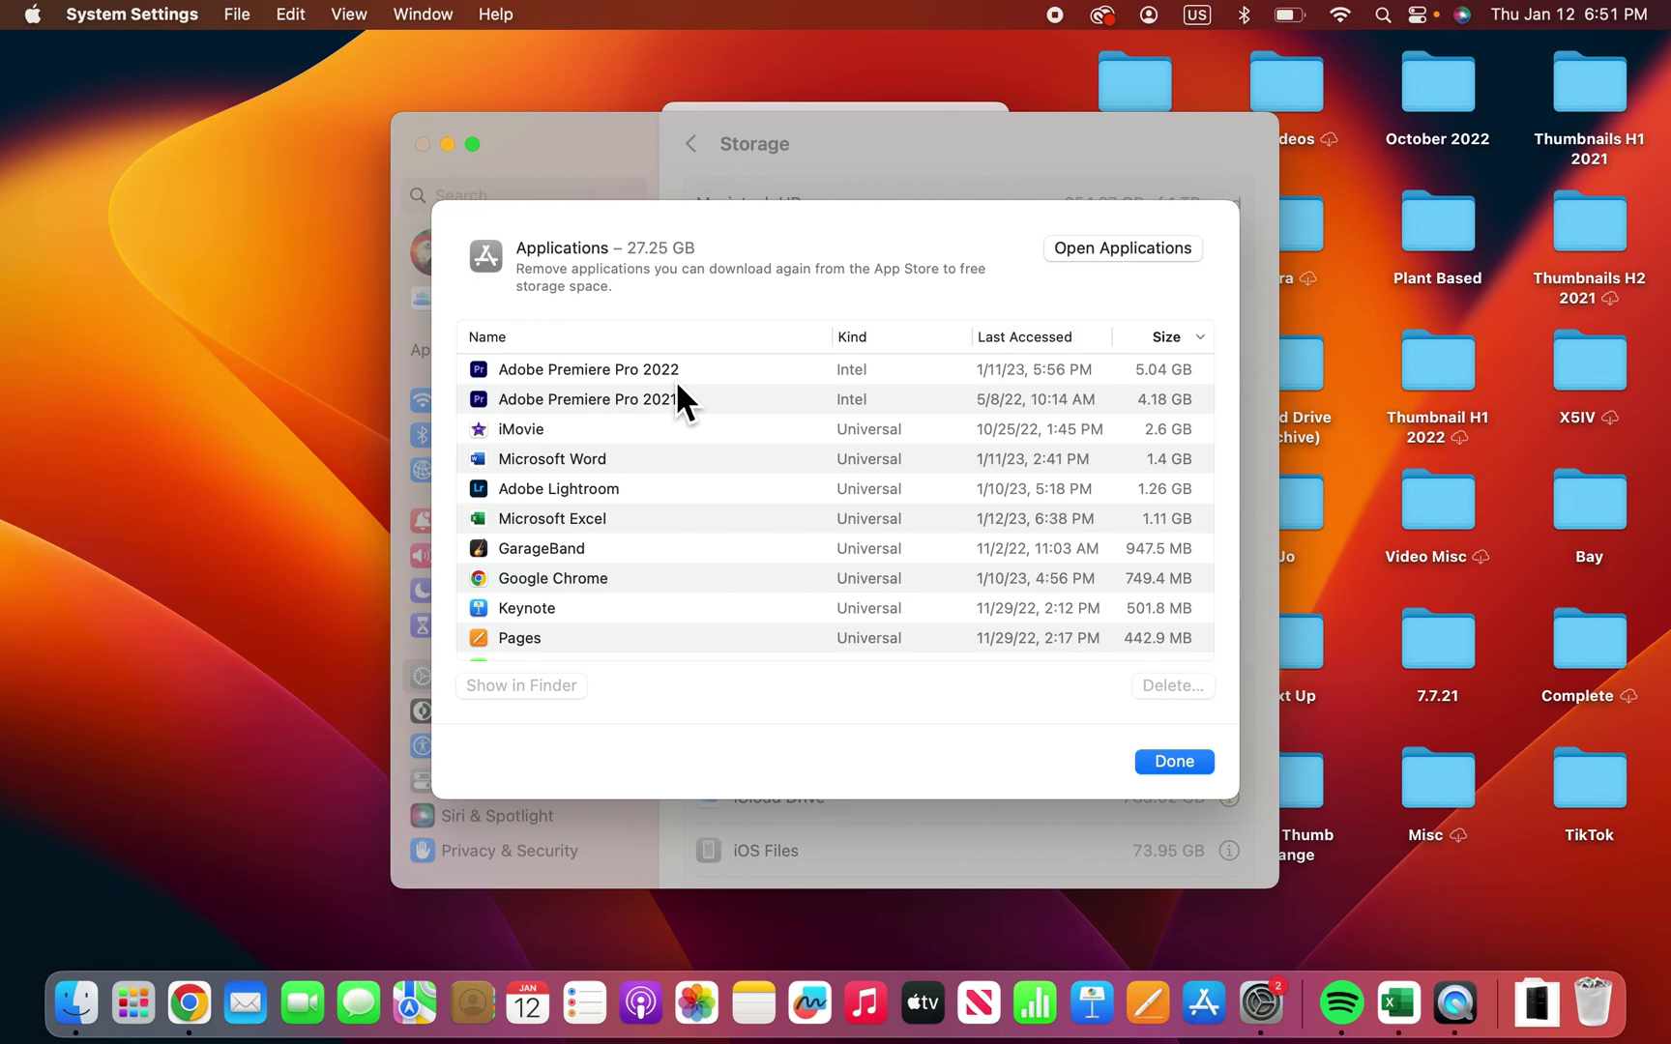
pyautogui.click(626, 367)
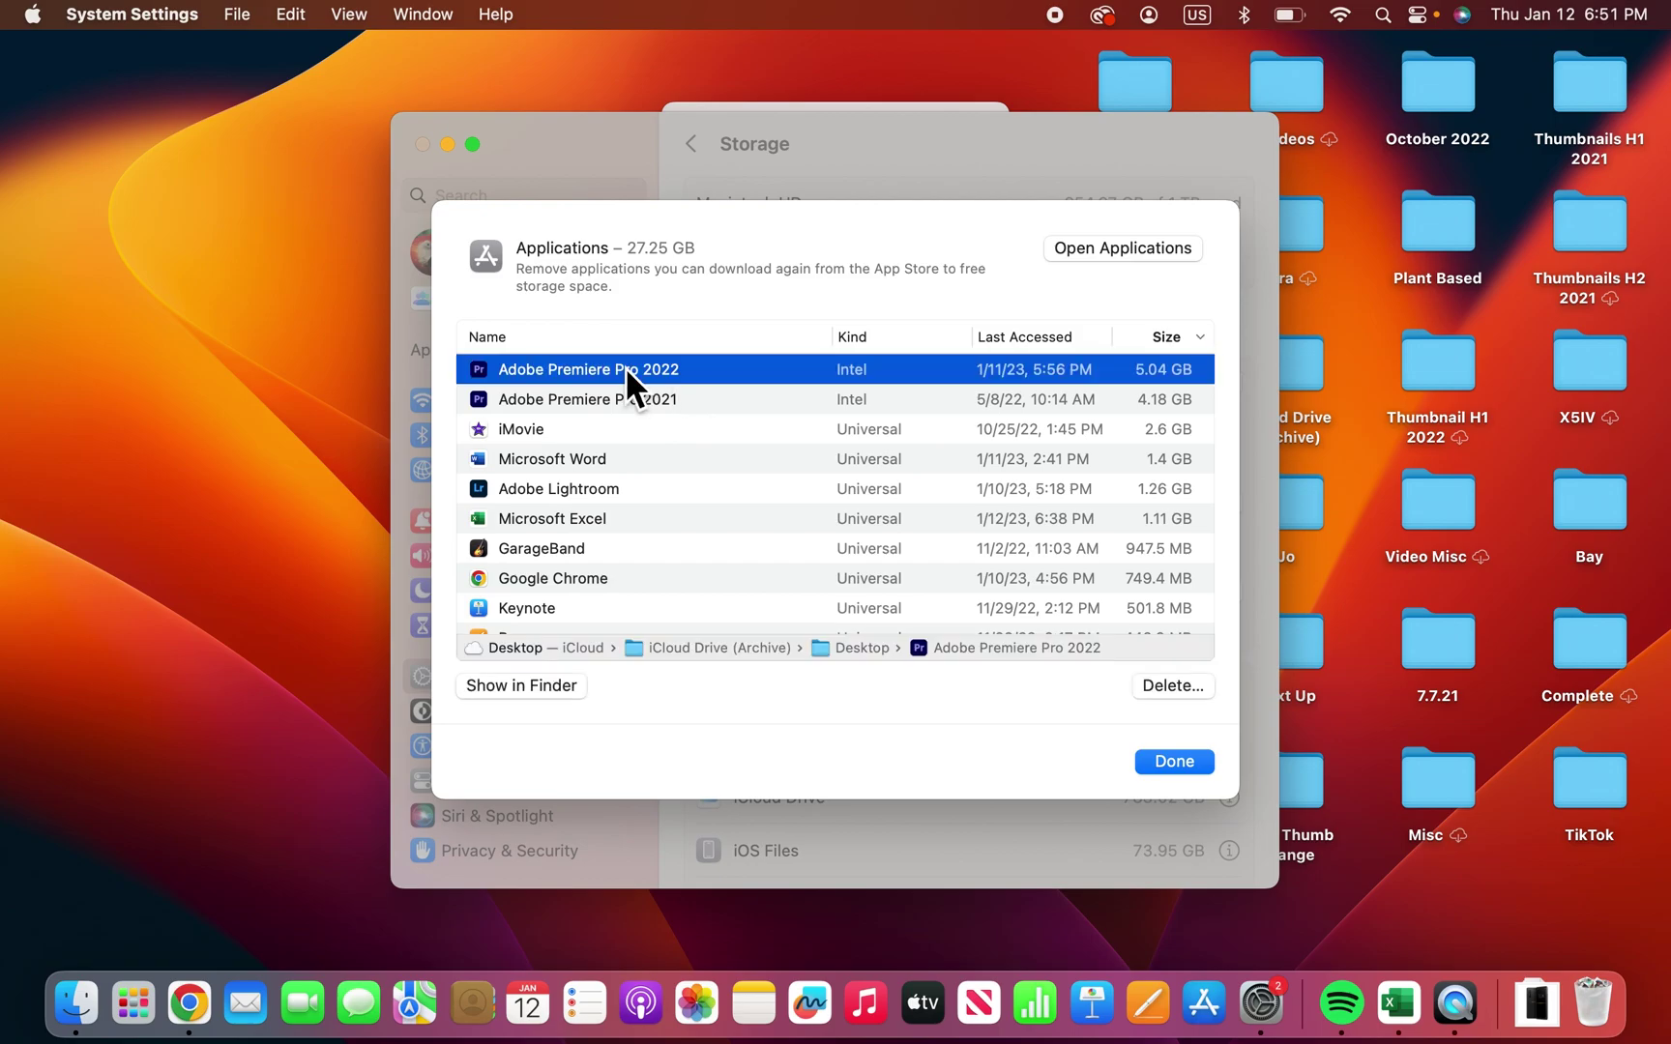
pyautogui.click(566, 523)
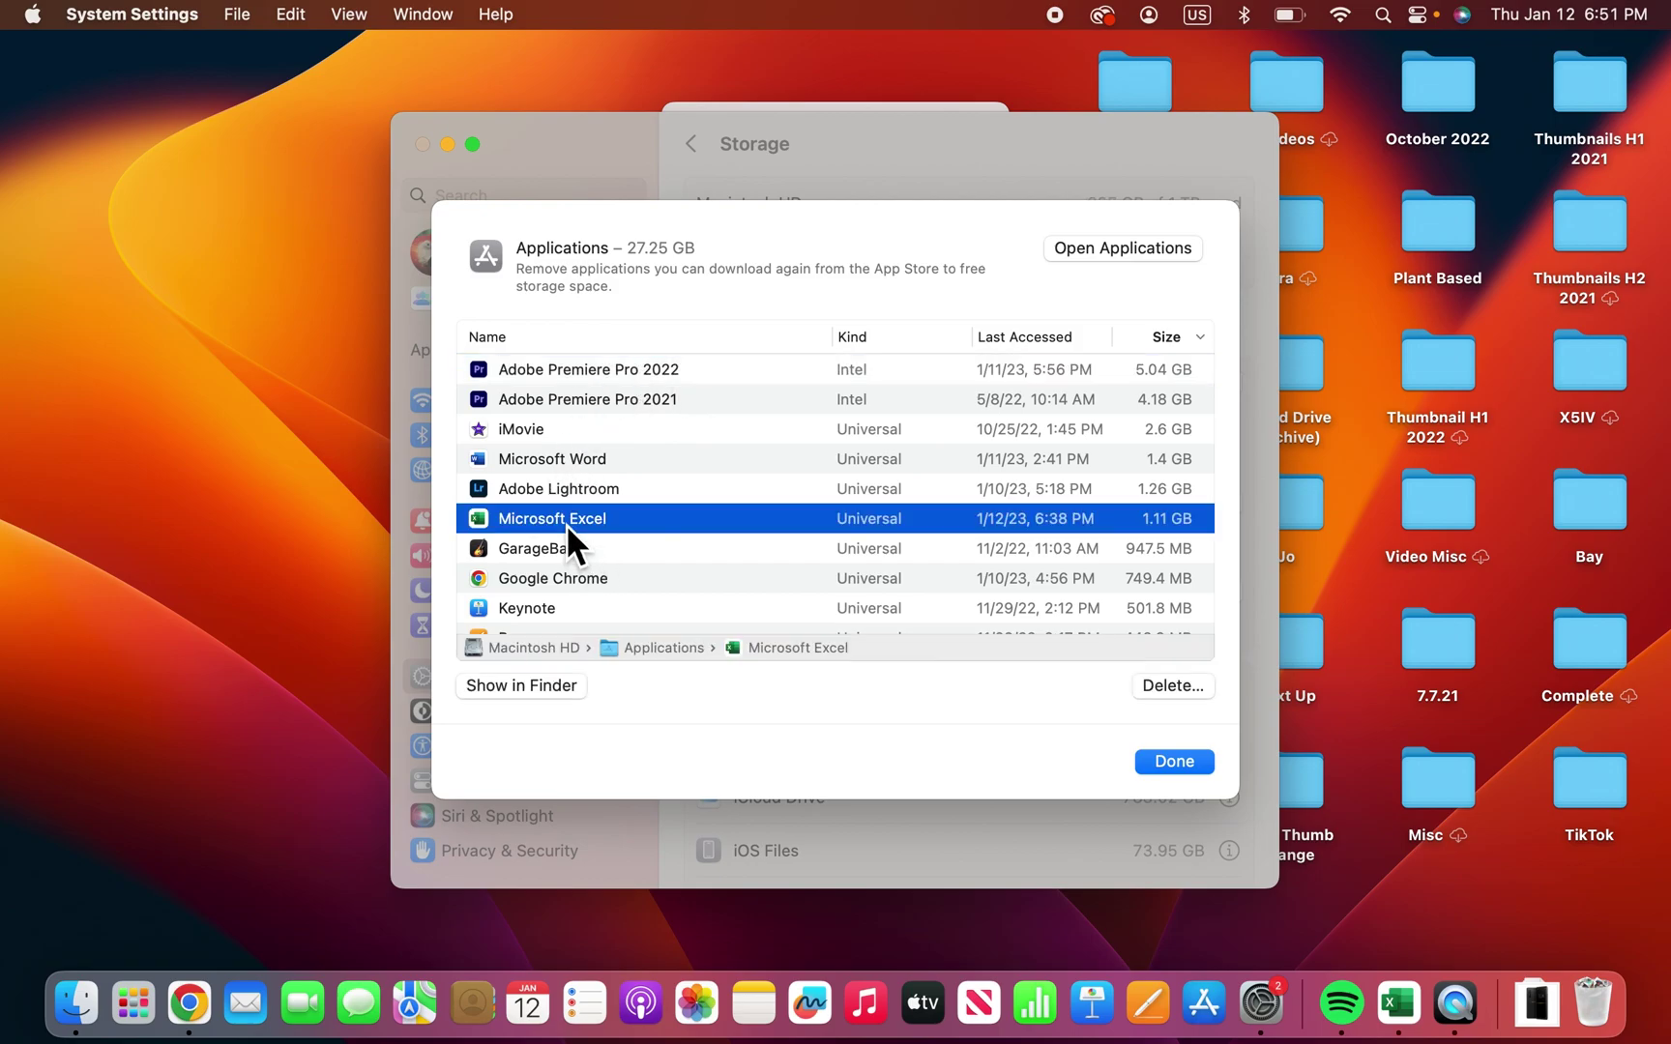
pyautogui.scroll(-3, 674, 581)
pyautogui.scroll(3, 674, 581)
pyautogui.click(1168, 684)
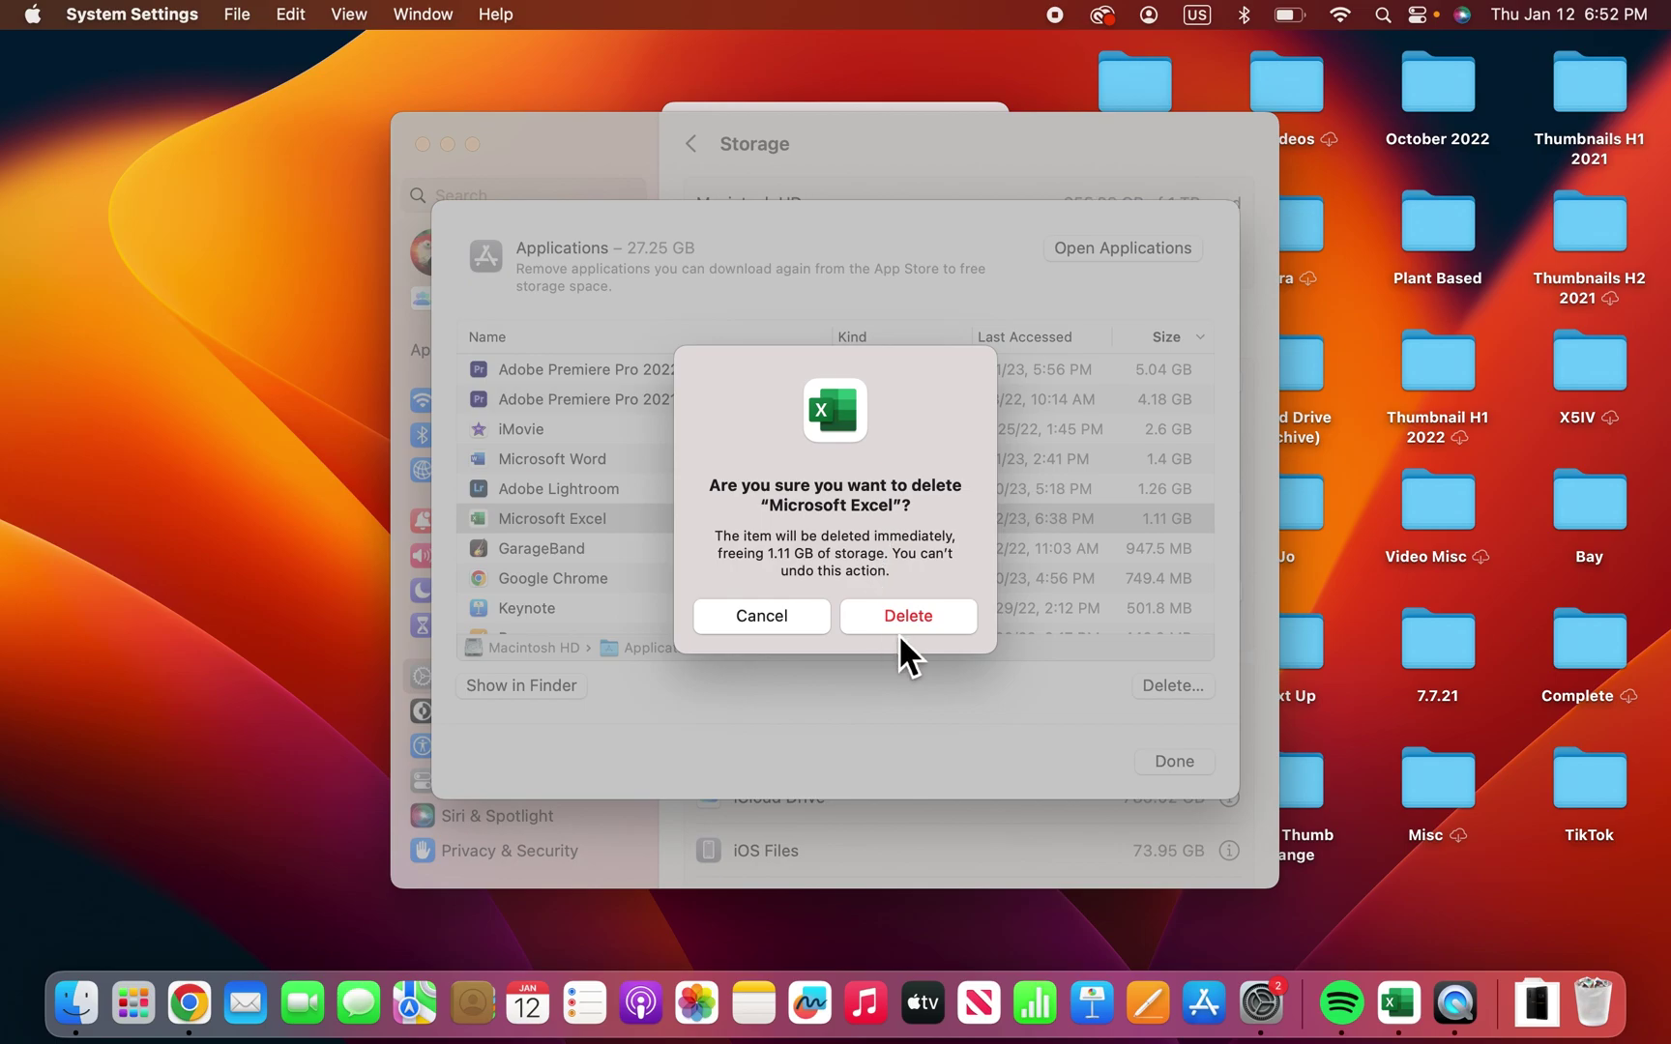
pyautogui.click(906, 616)
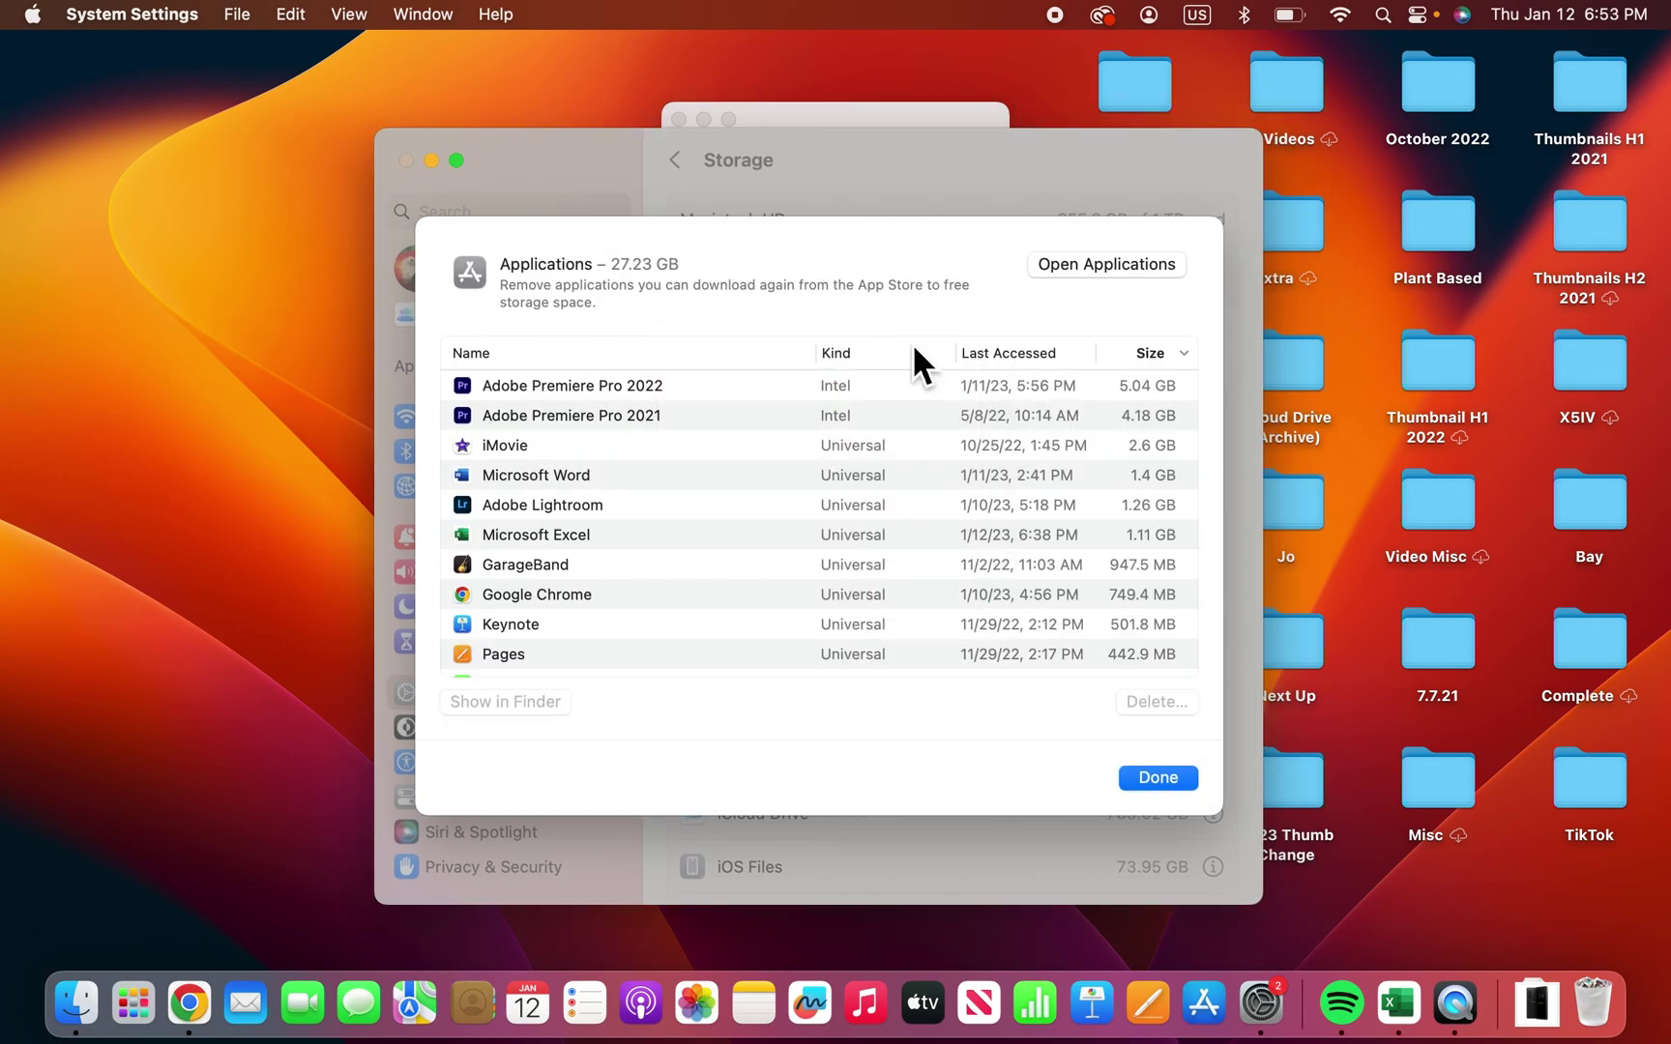
# Force quit Microsoft Excel and close the Force Quit Applications window
pyautogui.press('super+alt+Escape')
pyautogui.press('Up')
pyautogui.press('Up')
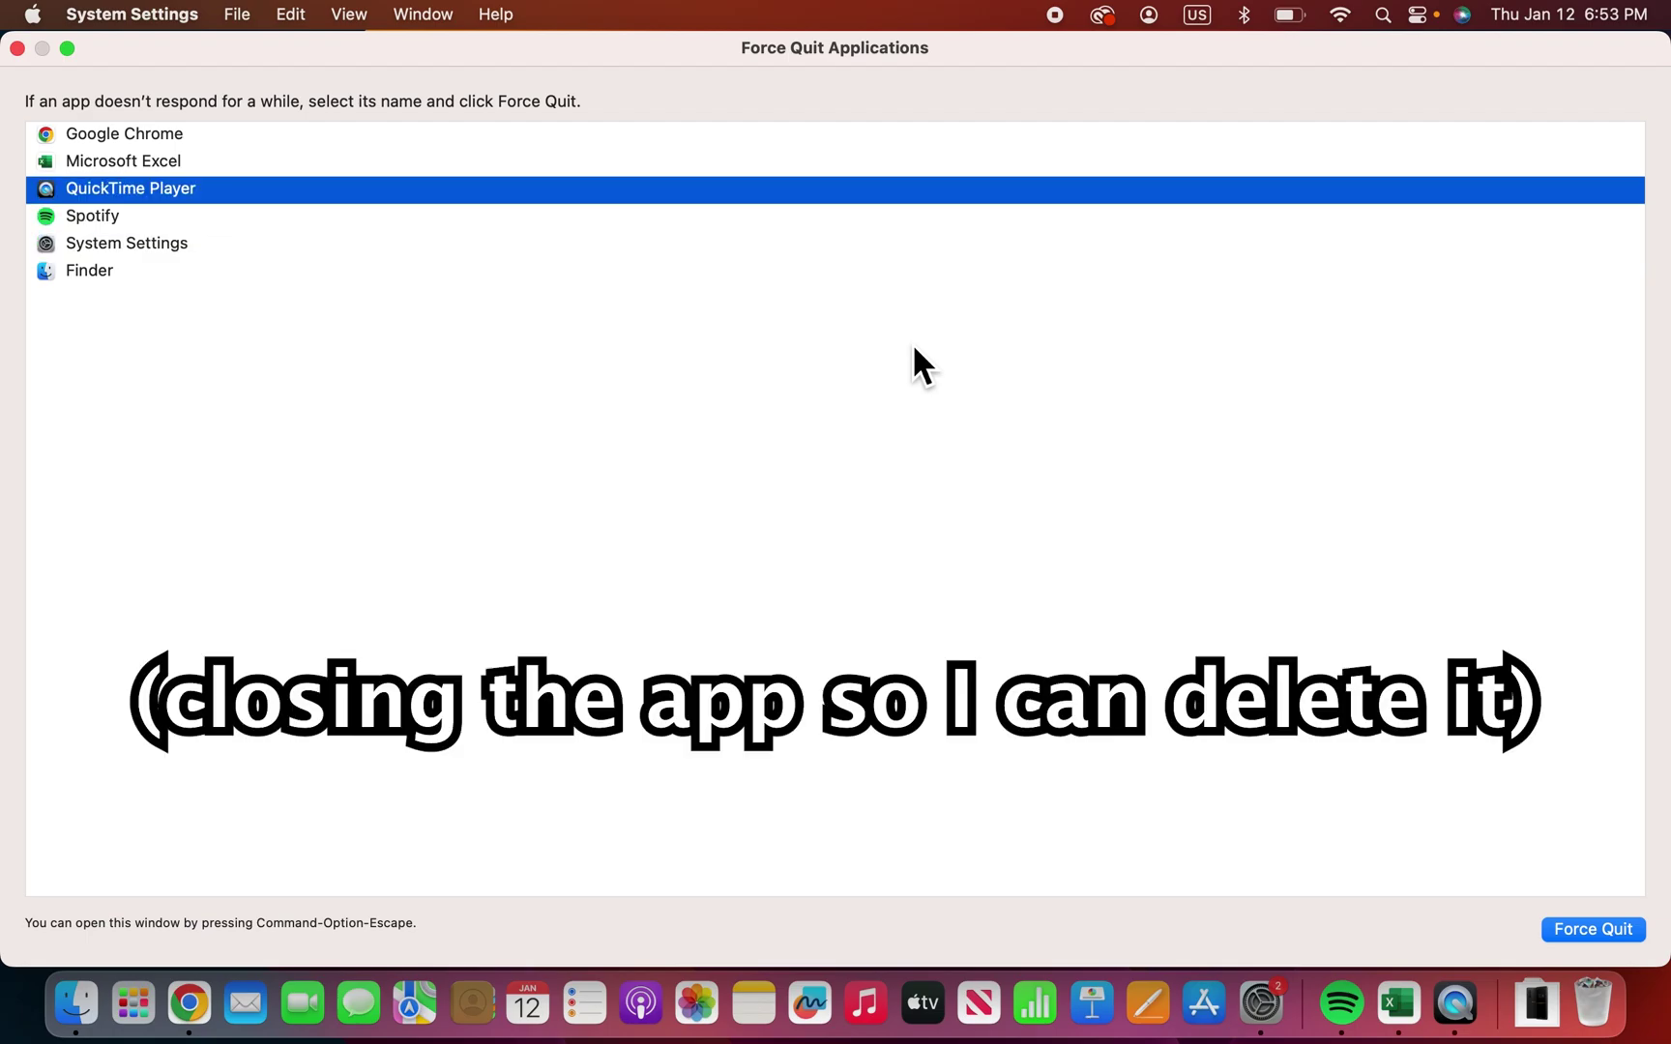
pyautogui.press('Up')
pyautogui.press('Return')
pyautogui.click(13, 54)
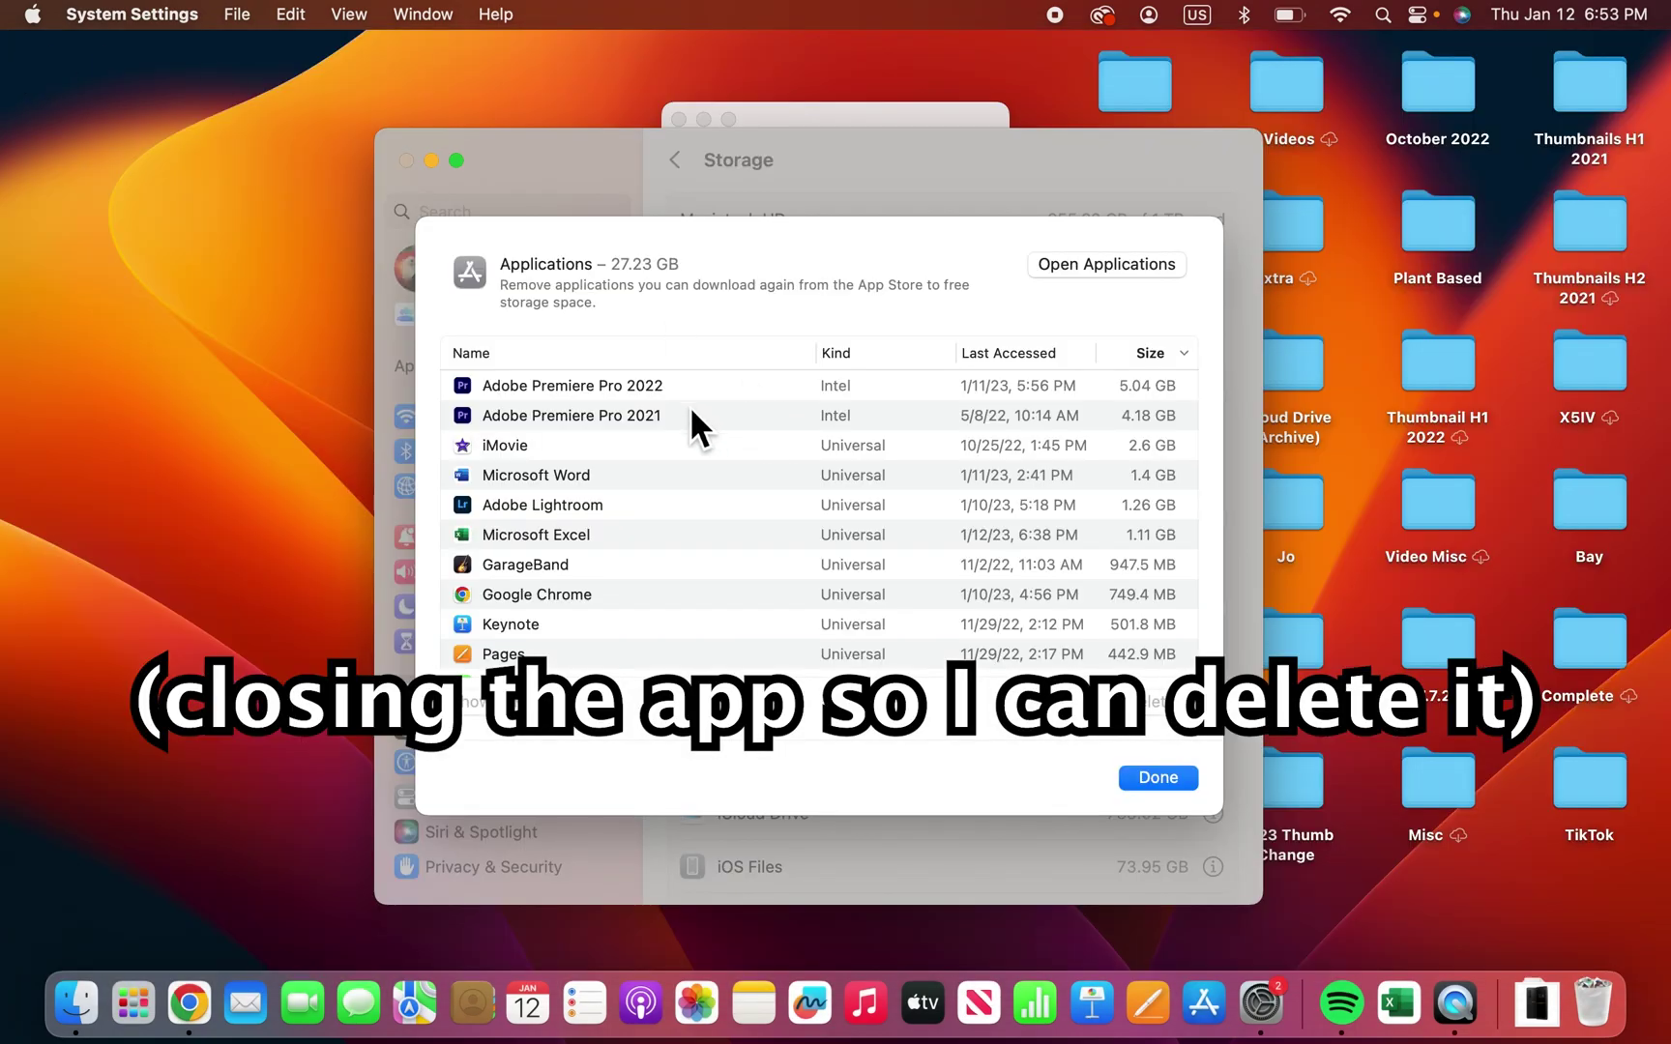
# Delete Microsoft Excel again, authorize with the admin password, and close the applications list
pyautogui.click(573, 504)
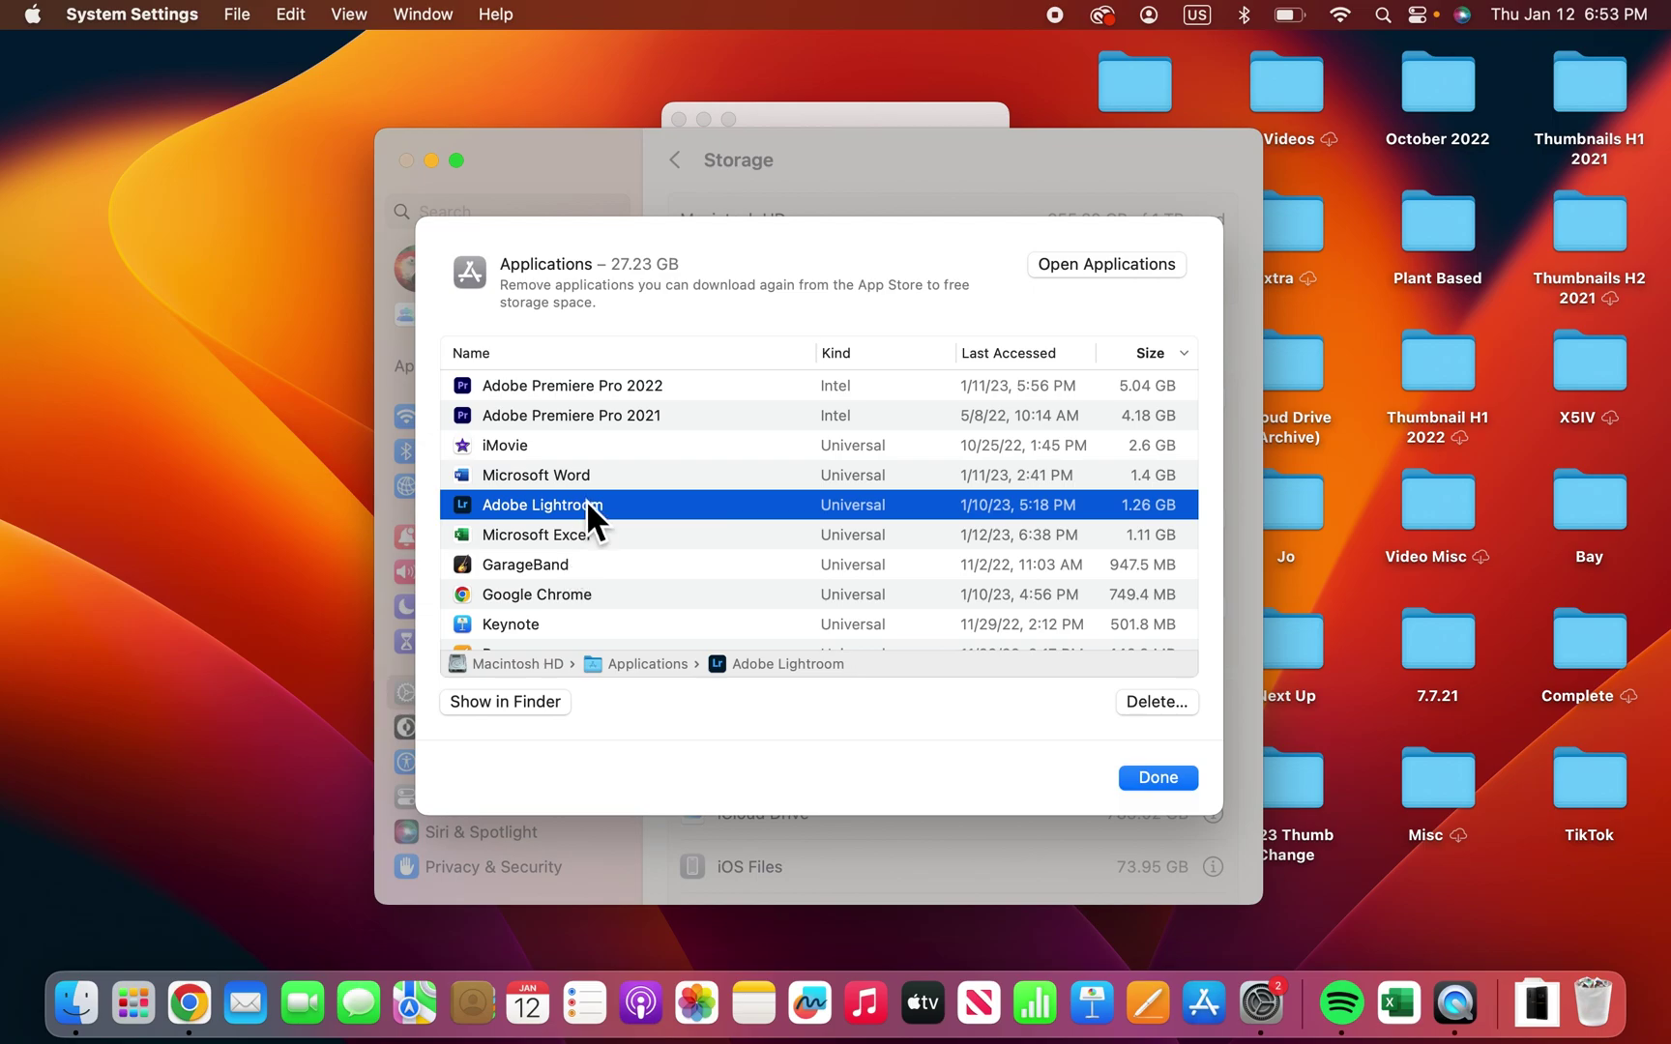
pyautogui.click(567, 536)
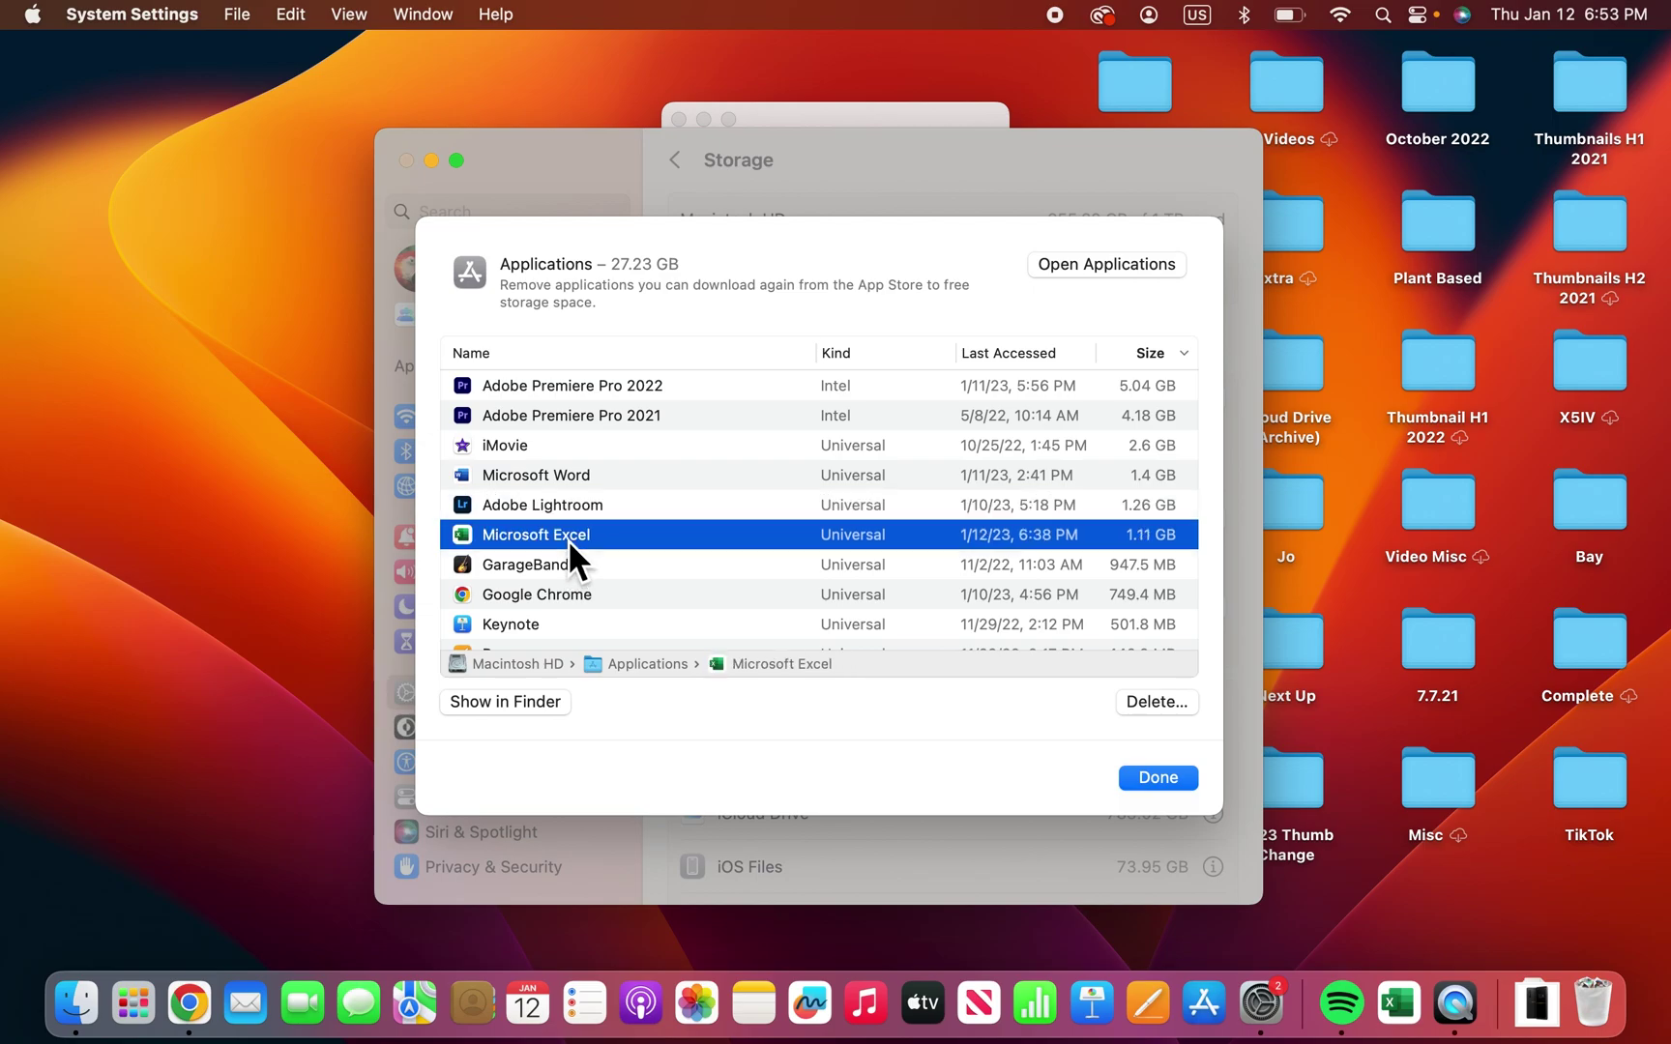
pyautogui.click(1170, 710)
pyautogui.click(918, 631)
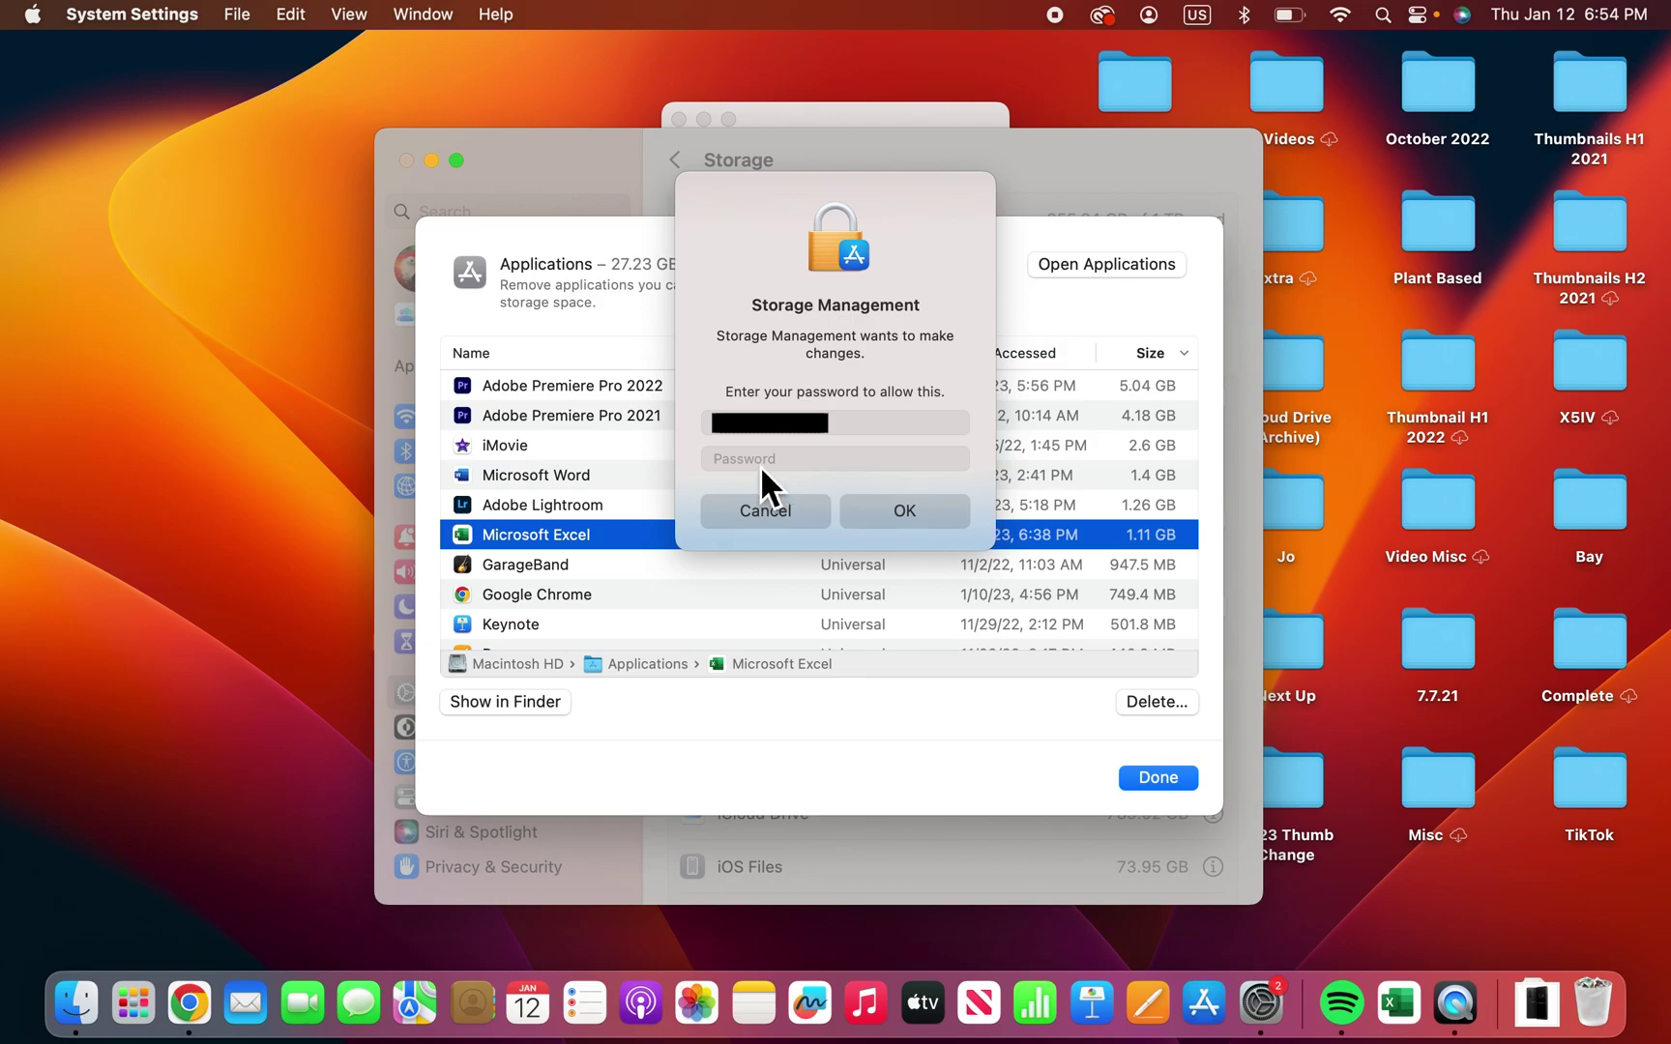
pyautogui.click(760, 465)
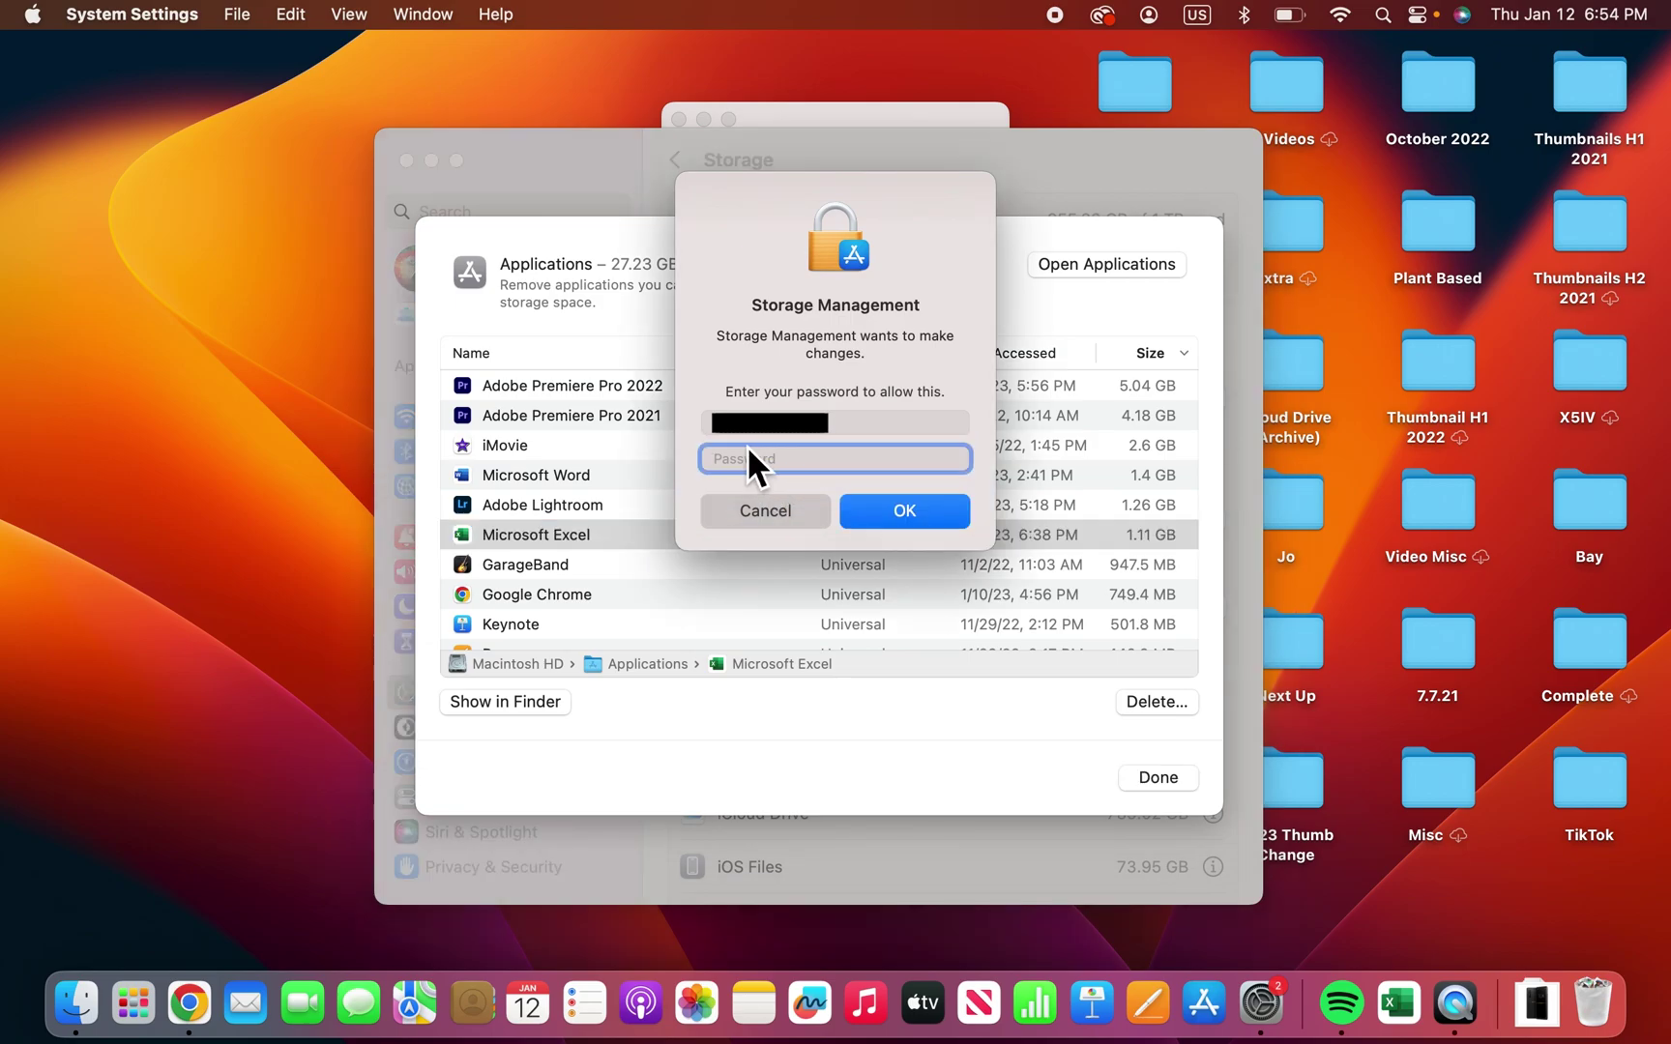
pyautogui.write('••••••••••••')
pyautogui.press('Return')
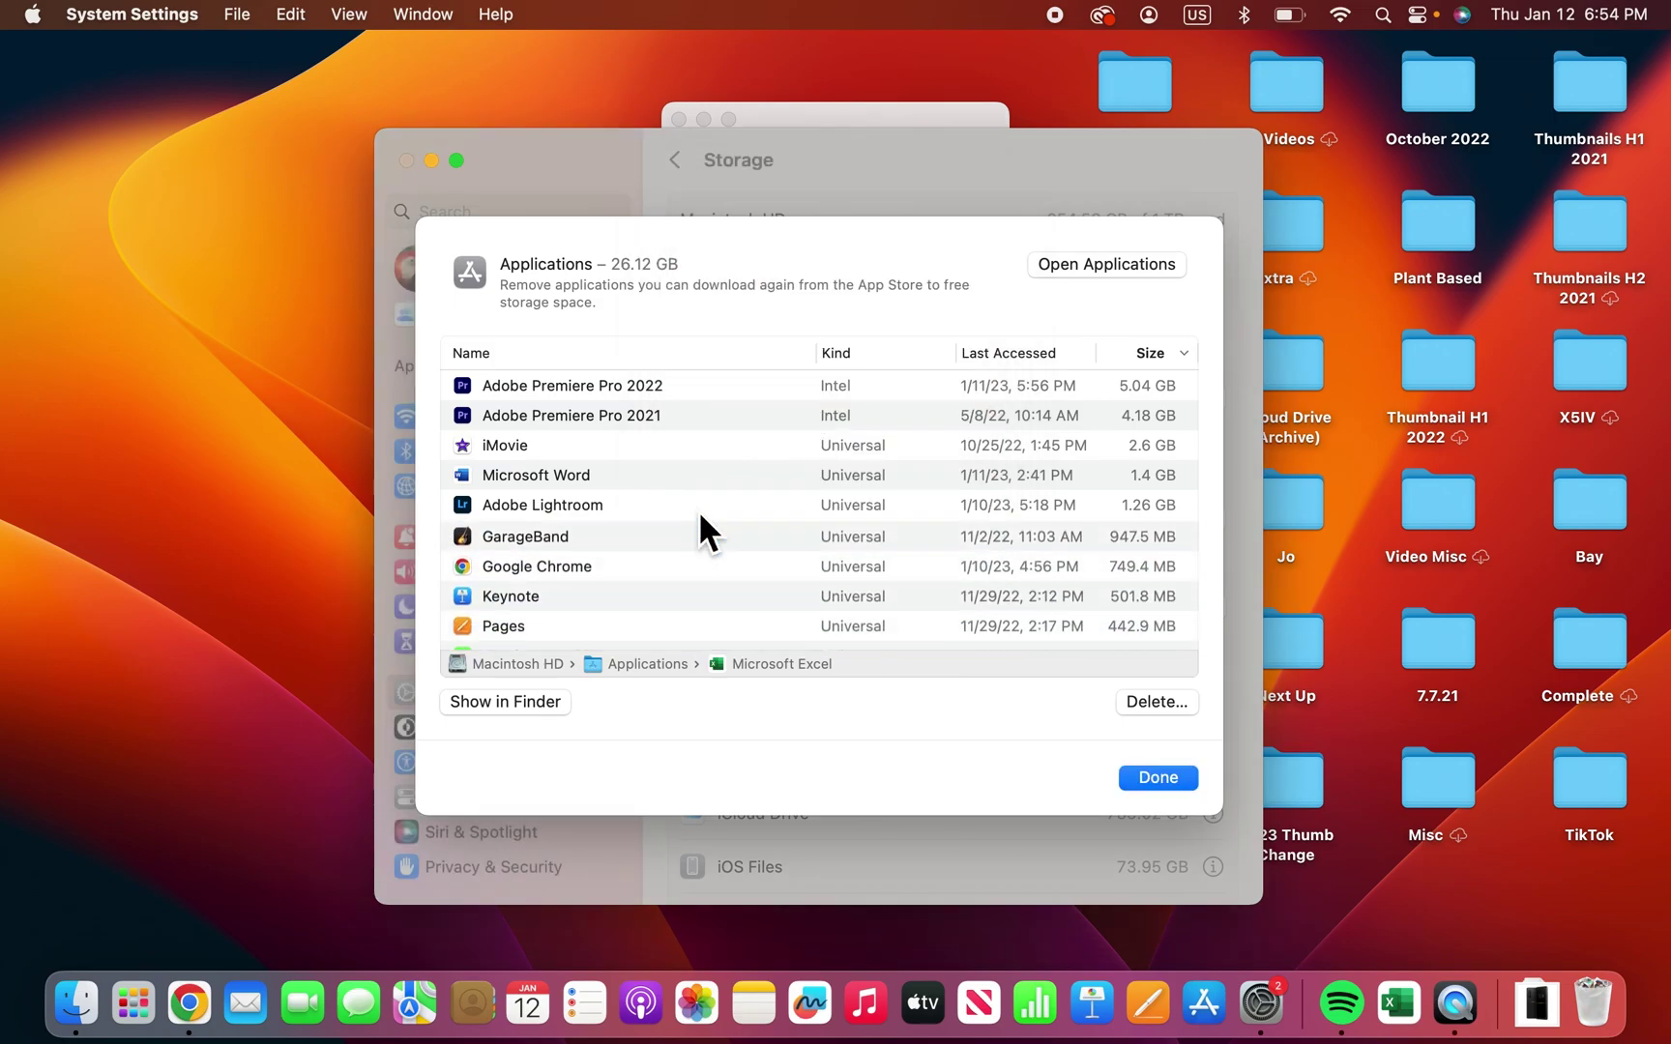
pyautogui.click(1157, 778)
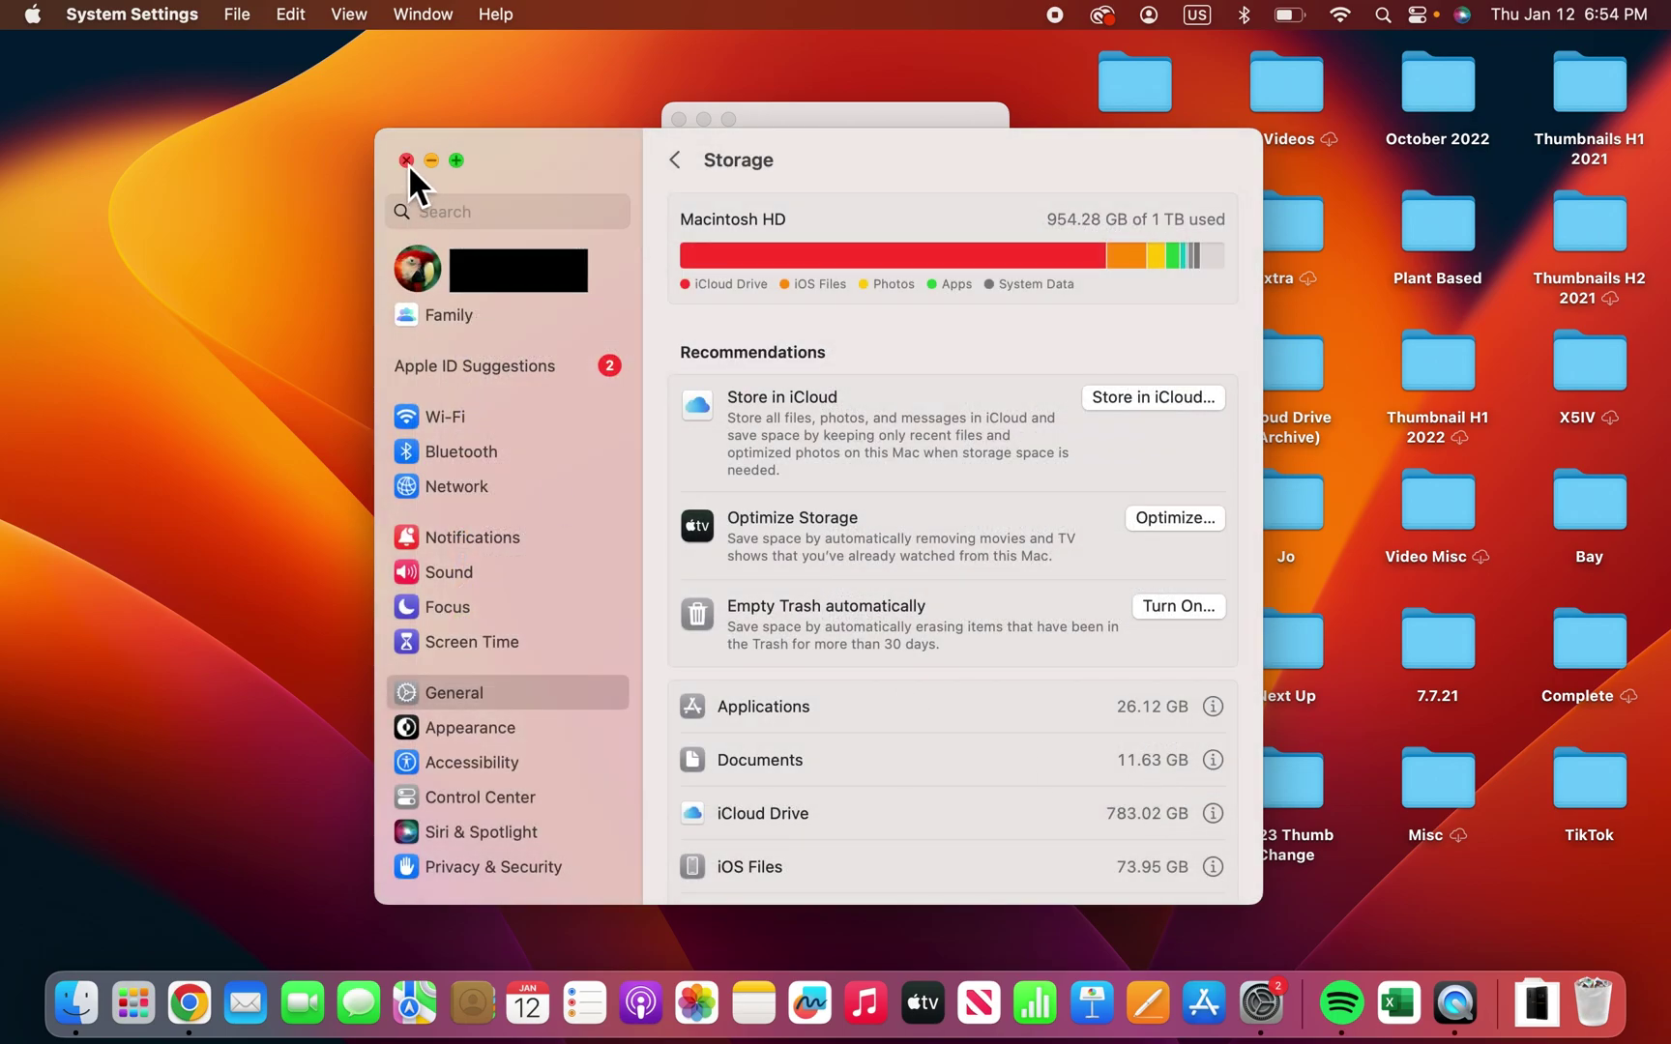